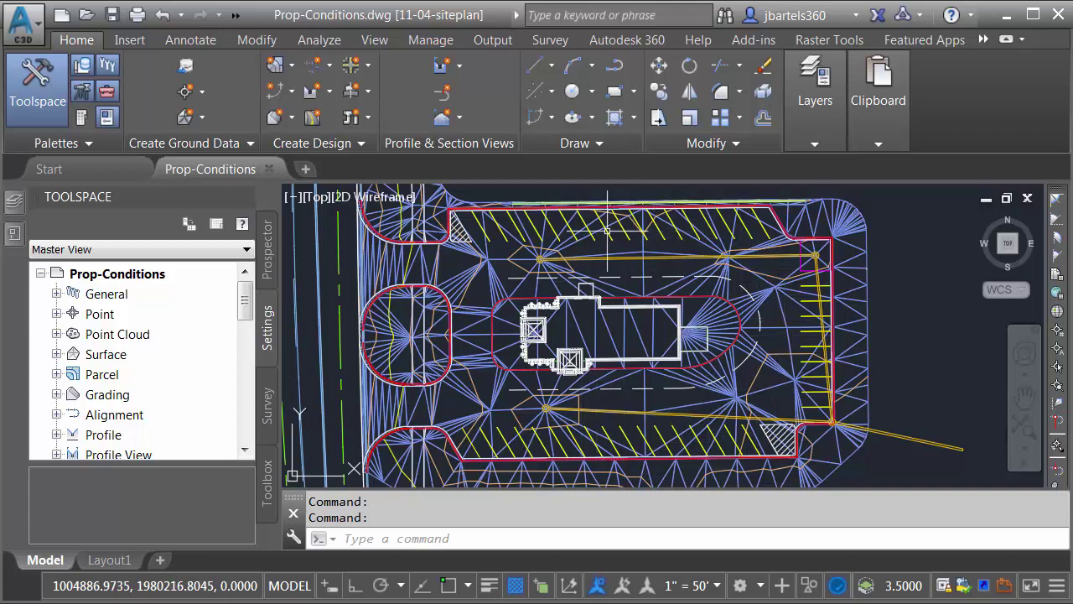
Step: Inspect the parking lot surface as a tilted, enlarged 3D model in the Object Viewer, then return to the drawing with nothing selected
left_click(493, 382)
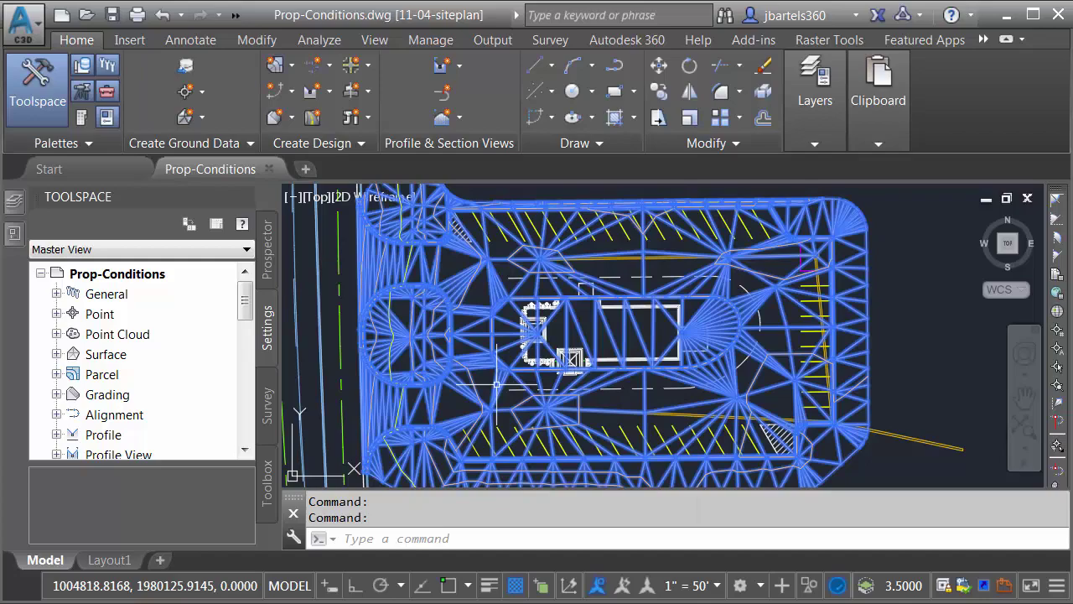
left_click(235, 94)
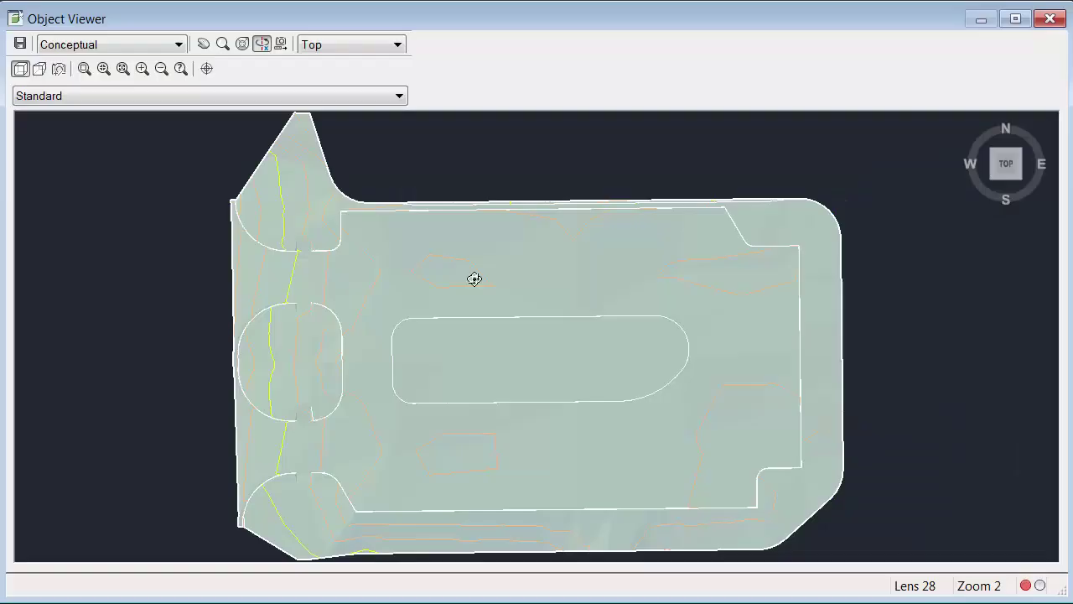
left_click_drag(494, 326, 465, 427)
scroll(504, 400, "up", 5)
left_click(1049, 19)
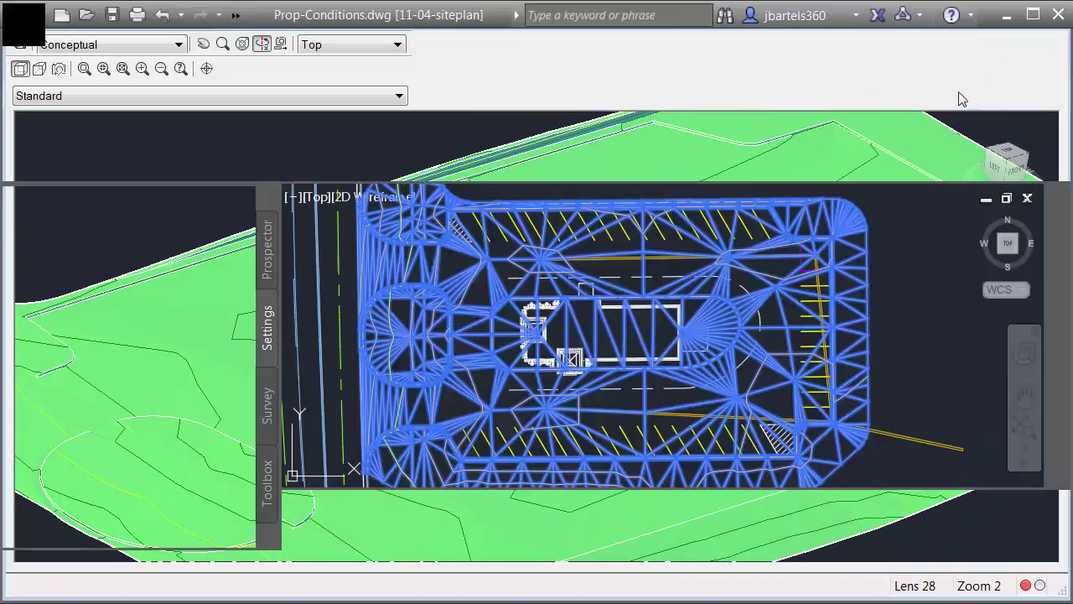
key("Escape")
key("Escape")
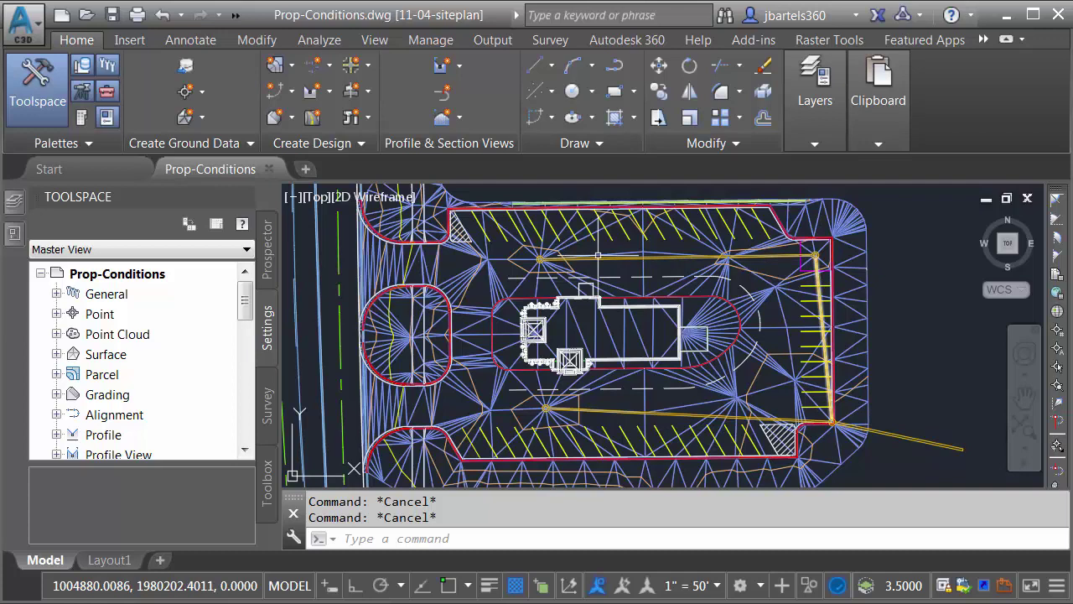
Step: Trace Water Drop paths as 2D polylines from several points on the P-lot surface north of the building, using the default settings
mouse_move(585, 289)
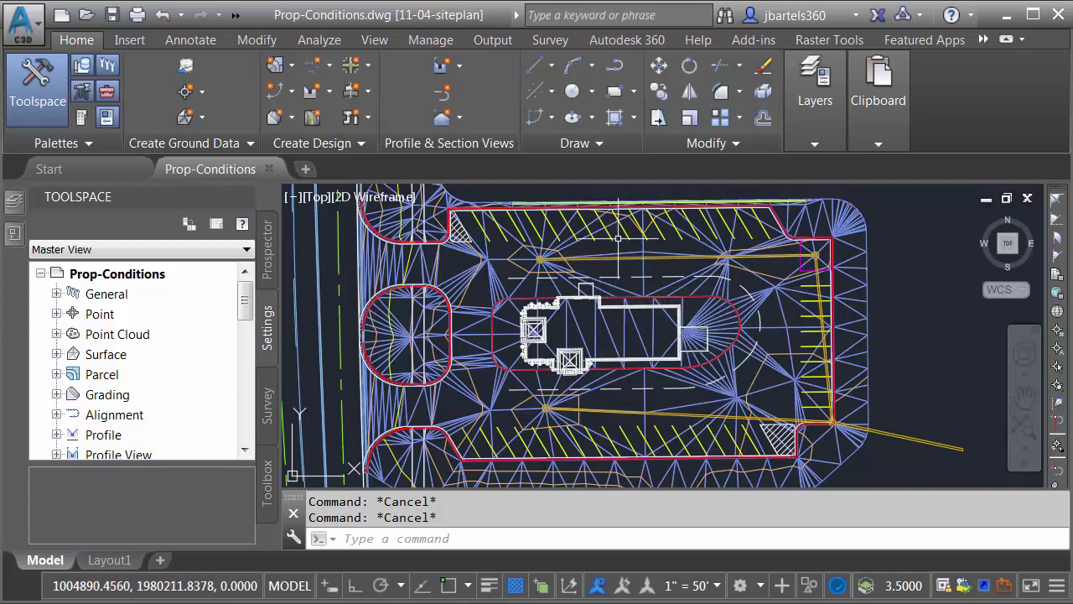
scroll(544, 261, "up", 2)
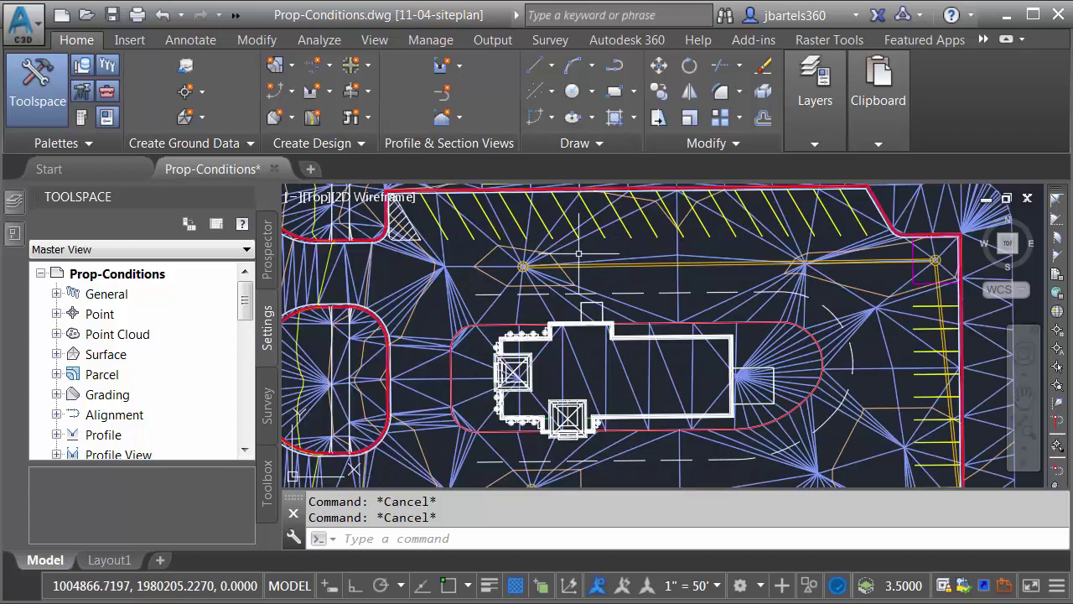
left_click(615, 258)
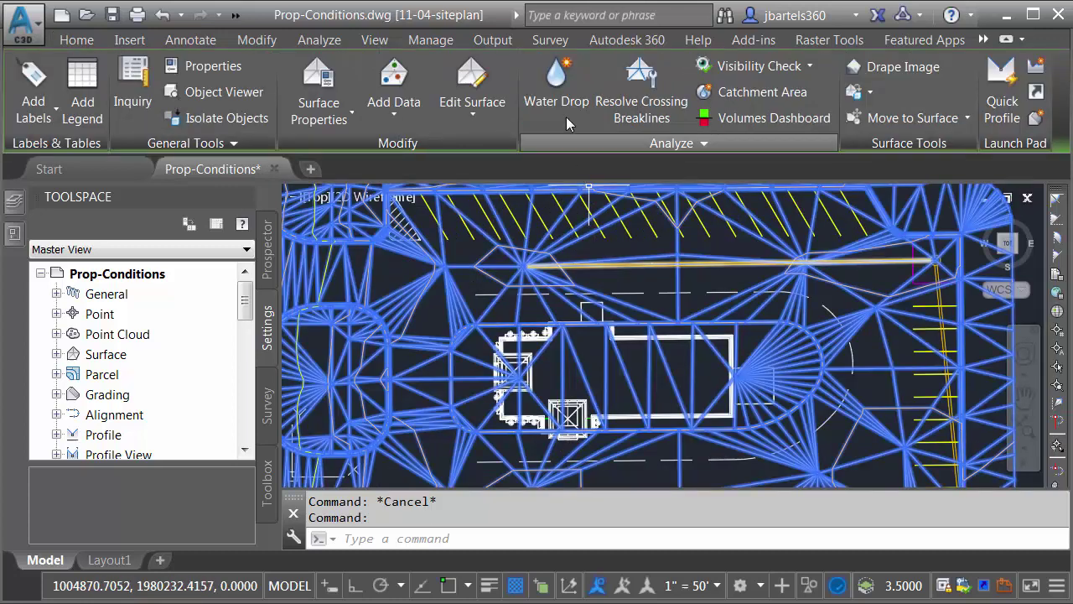
left_click(558, 90)
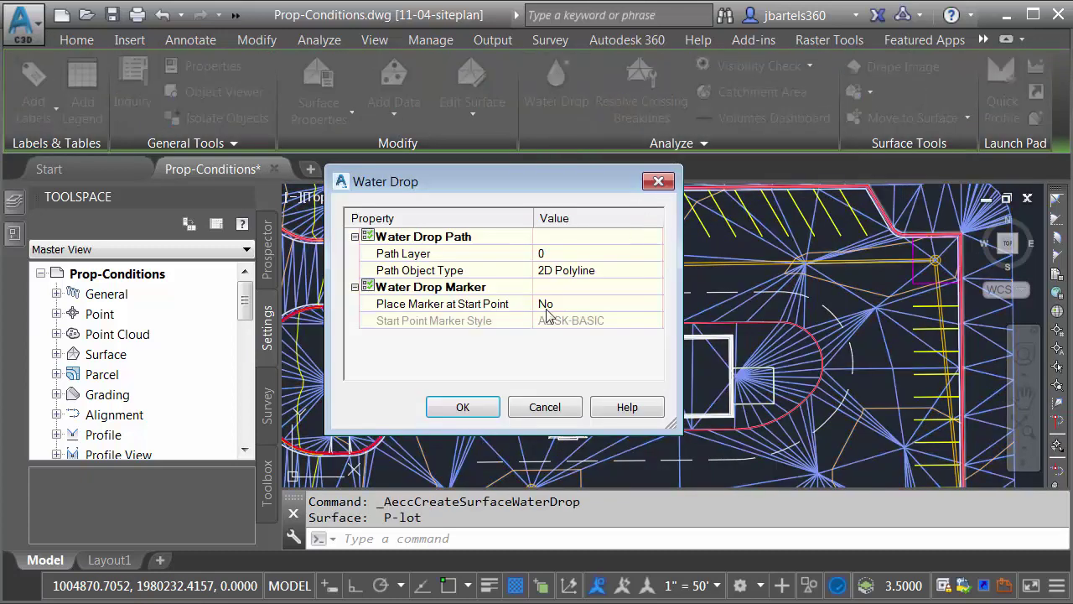
left_click(463, 407)
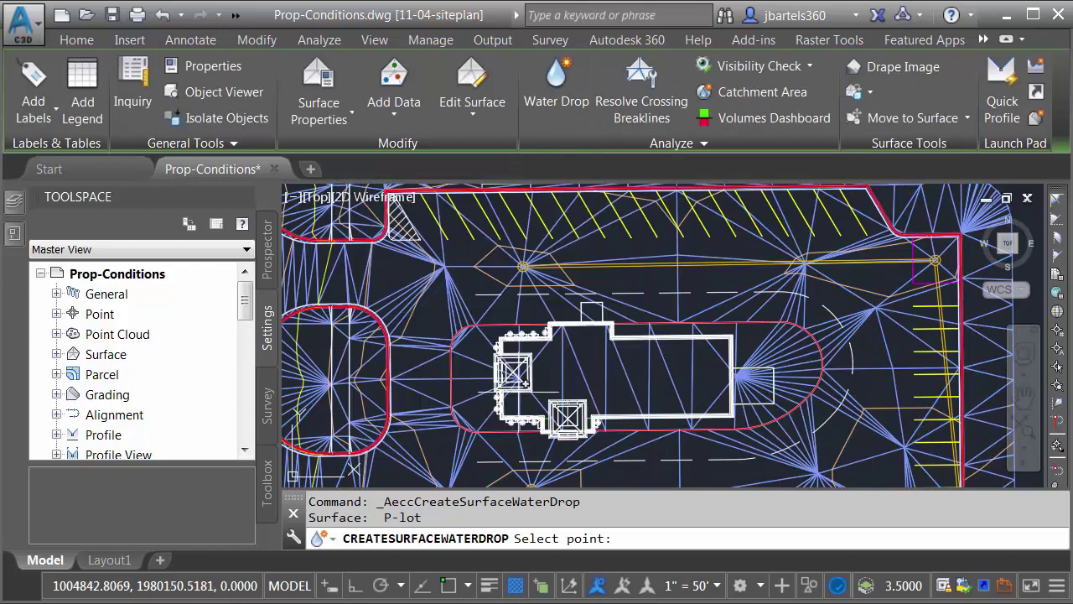
left_click(651, 257)
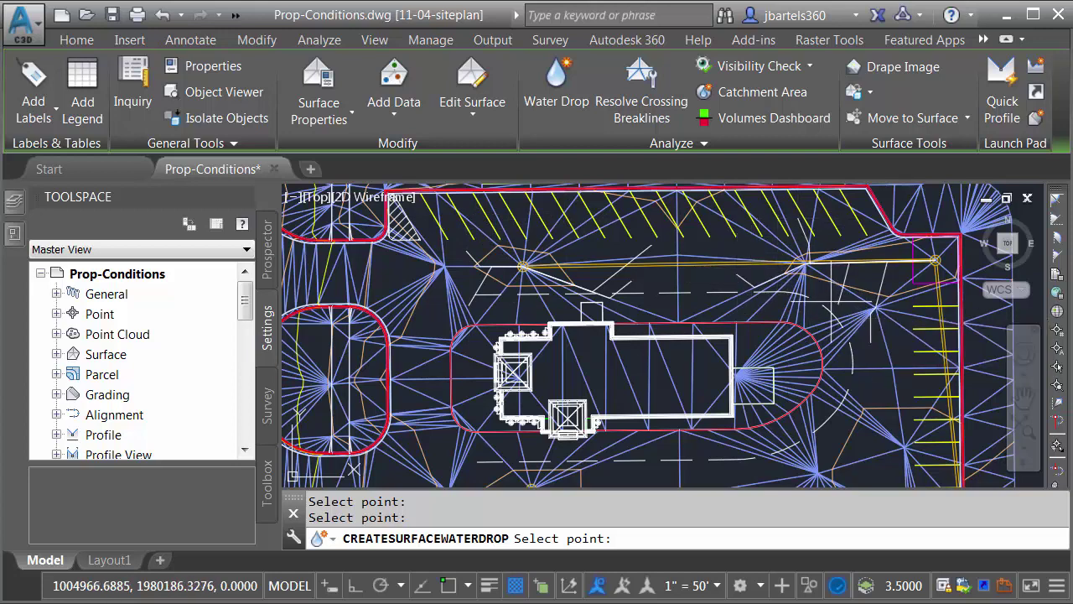
key("Escape")
key("Escape")
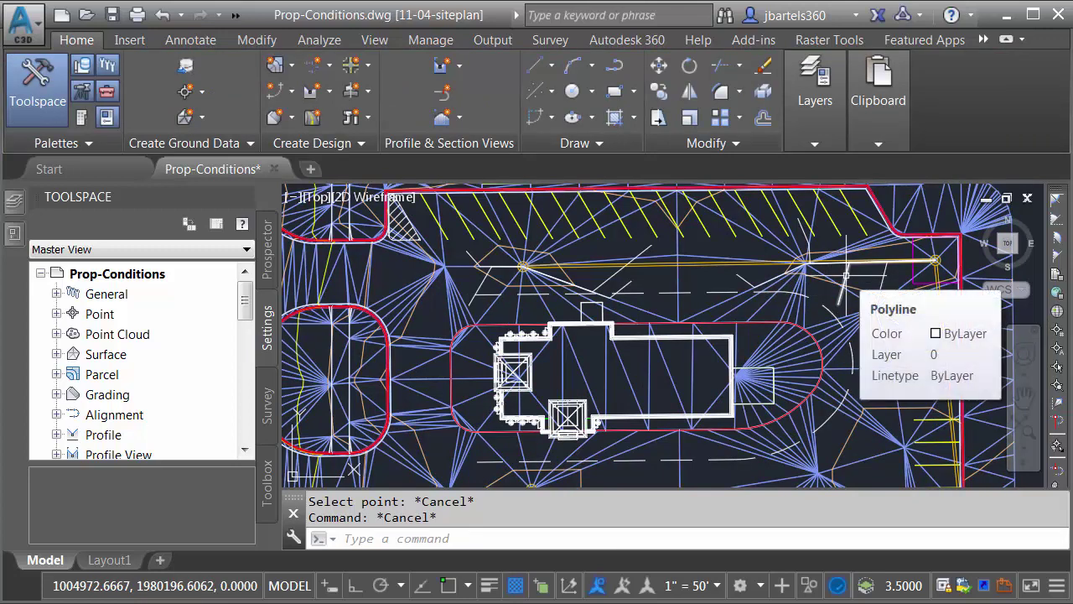
Step: Erase all the water drop polylines by selecting one and extending the selection to similar objects
left_click(845, 273)
right_click(859, 275)
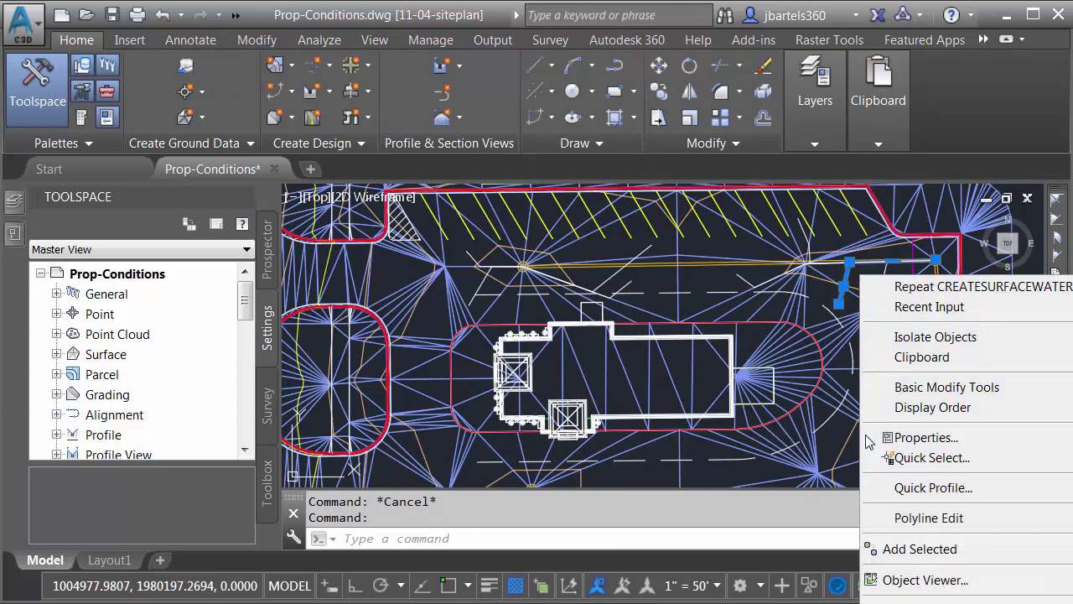
left_click(889, 600)
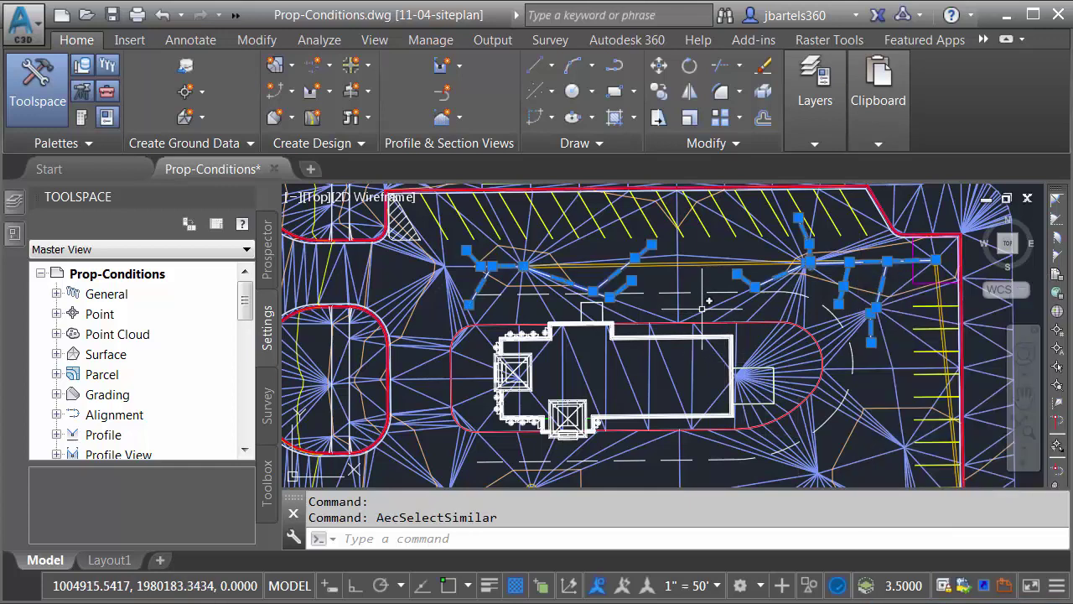
key("Delete")
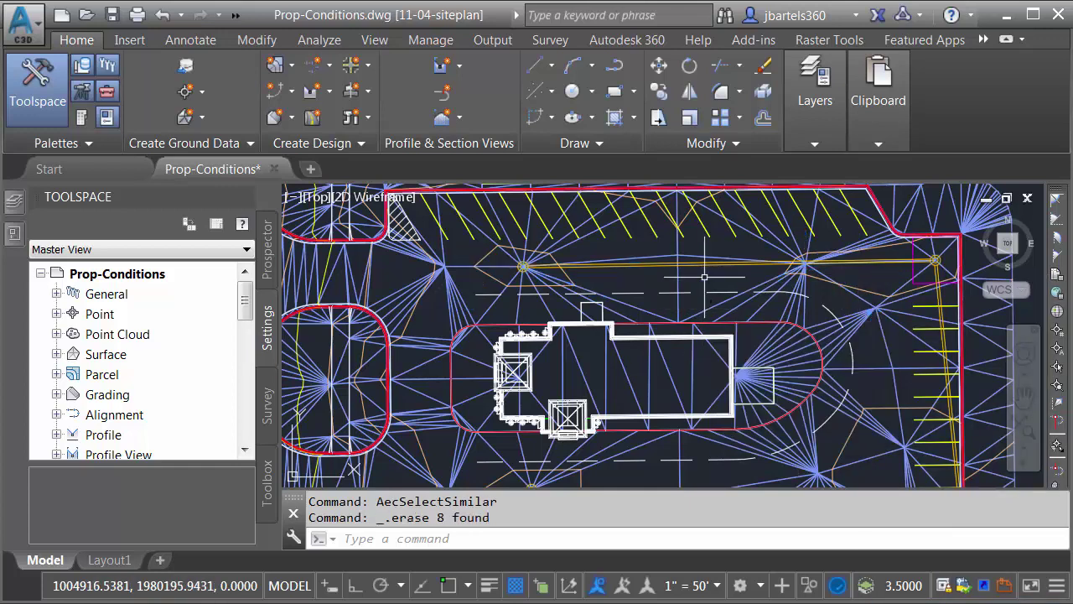
Step: Create a new surface style in the drawing settings and name it JB-Slope Analysis
mouse_move(697, 277)
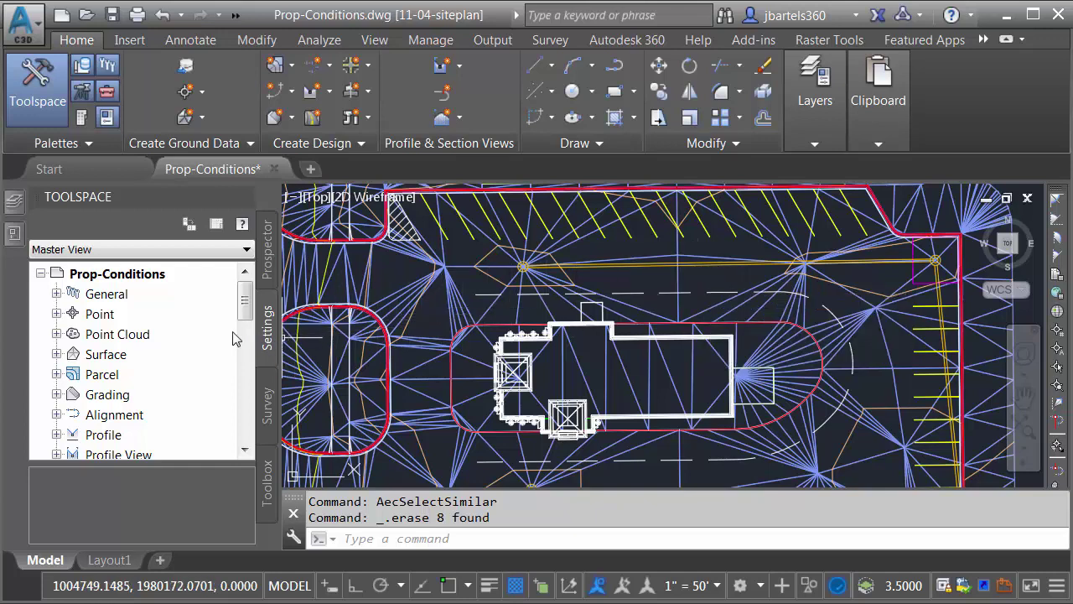
left_click(56, 354)
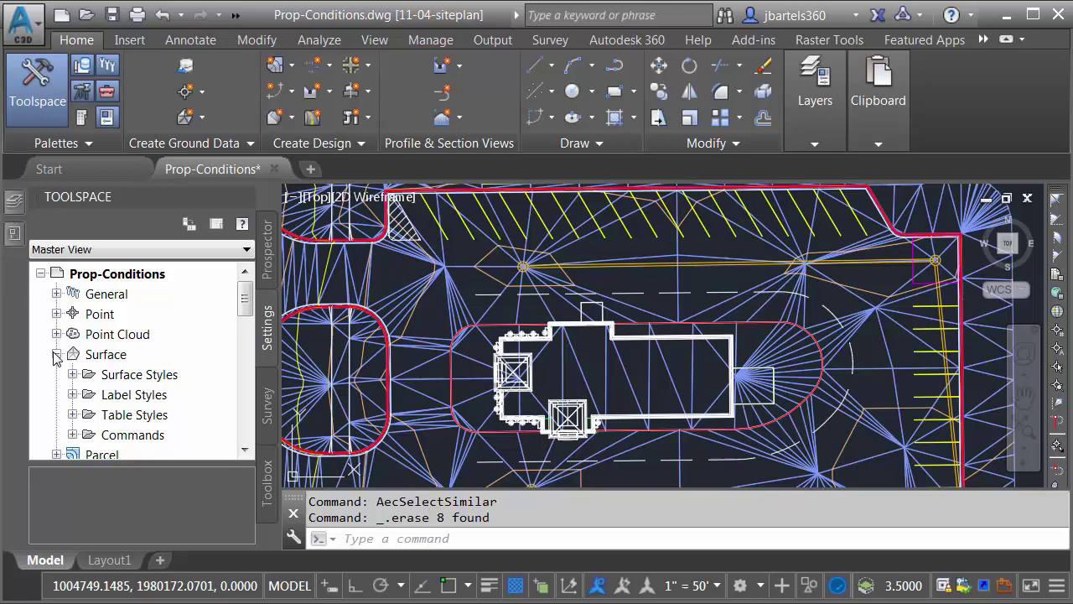
left_click(72, 375)
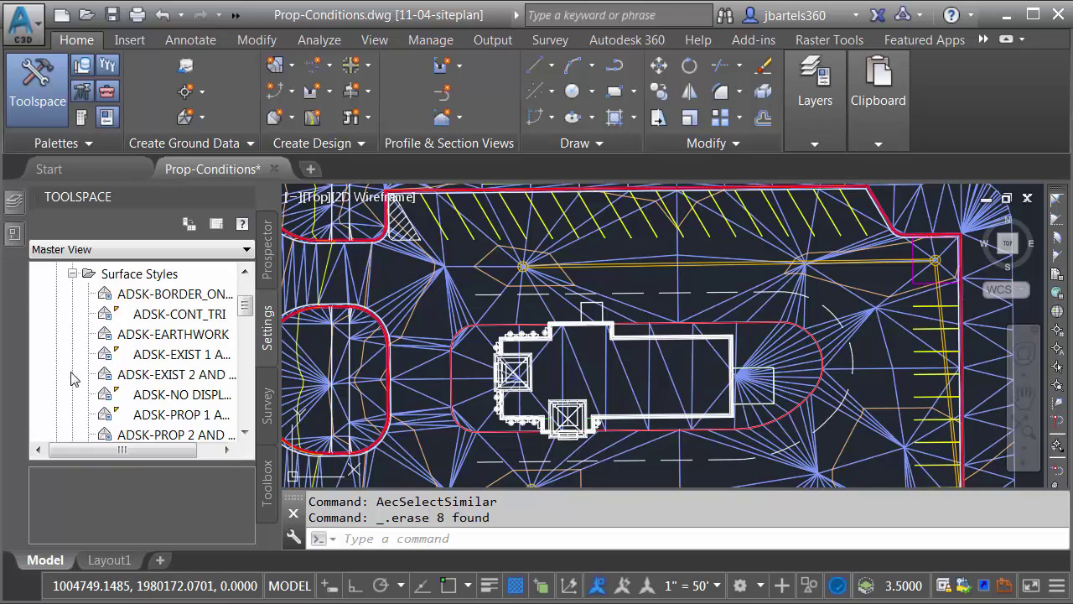
right_click(122, 277)
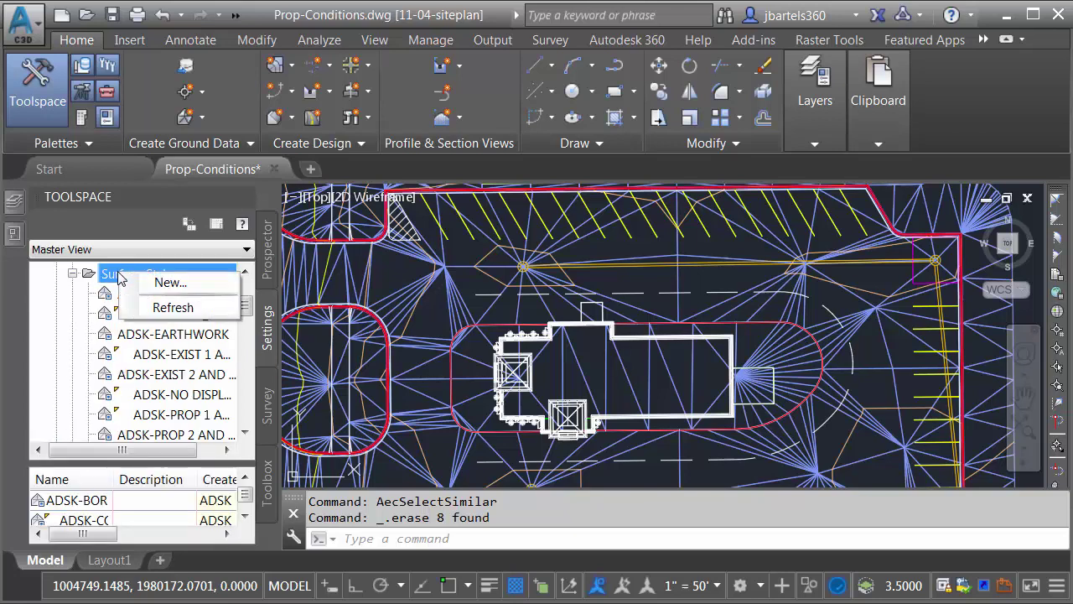
left_click(166, 283)
left_click(120, 99)
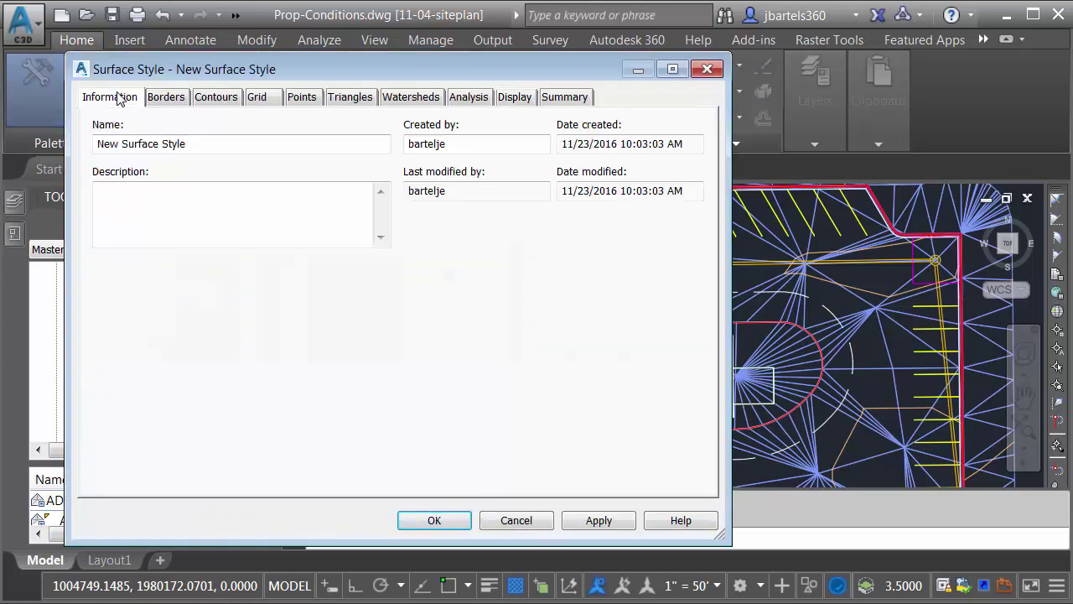
left_click_drag(188, 144, 98, 148)
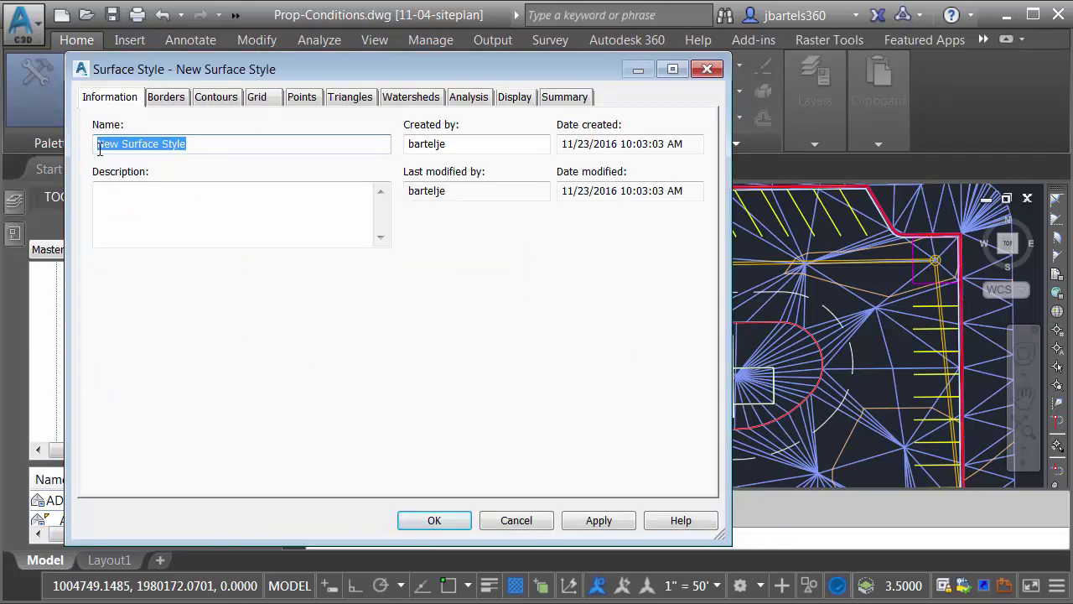
type("3B")
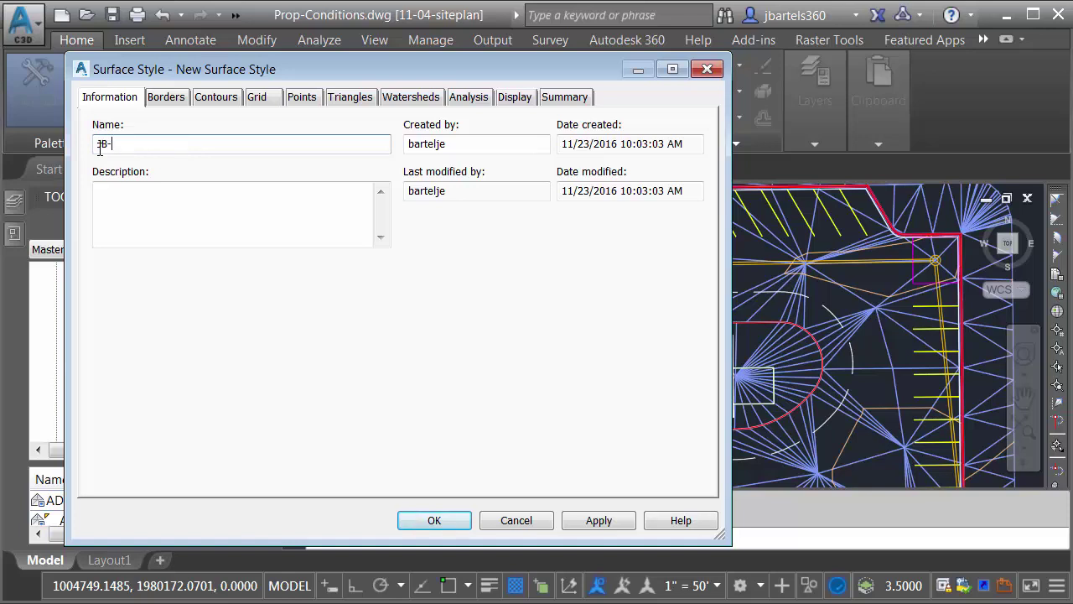
type("-Slope Analysis")
Step: Hide the Border component and show the Slopes component in the new style's plan display, and accept the style
left_click(513, 98)
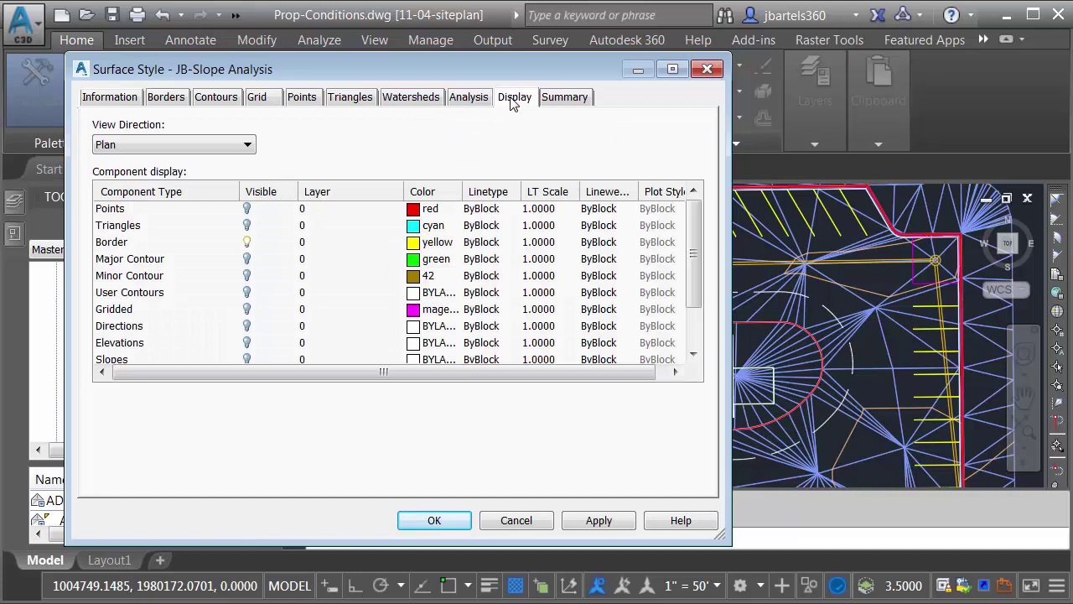
left_click(248, 242)
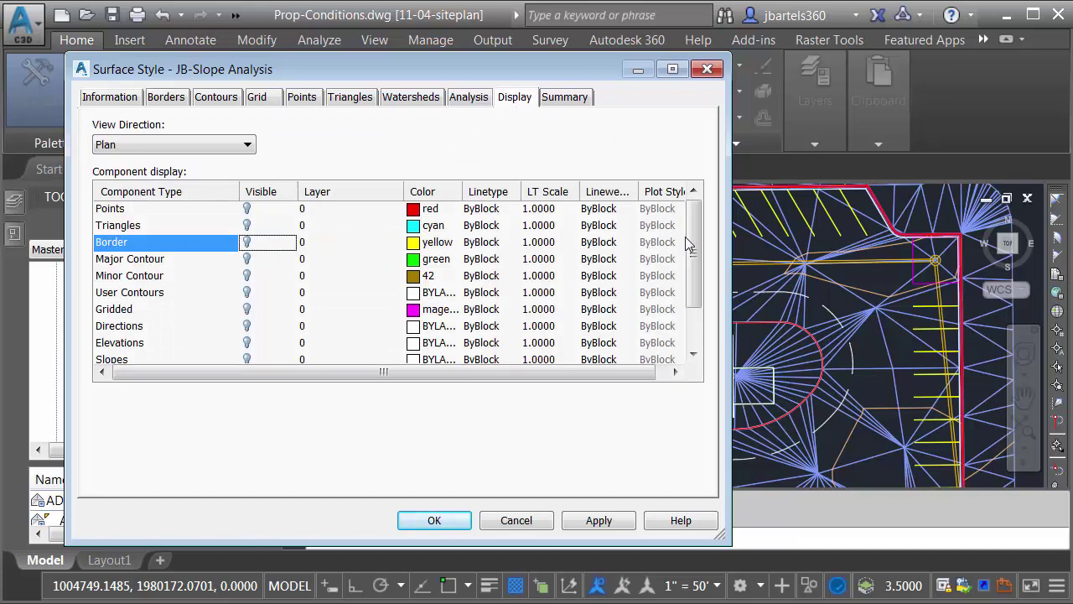
left_click_drag(686, 243, 687, 280)
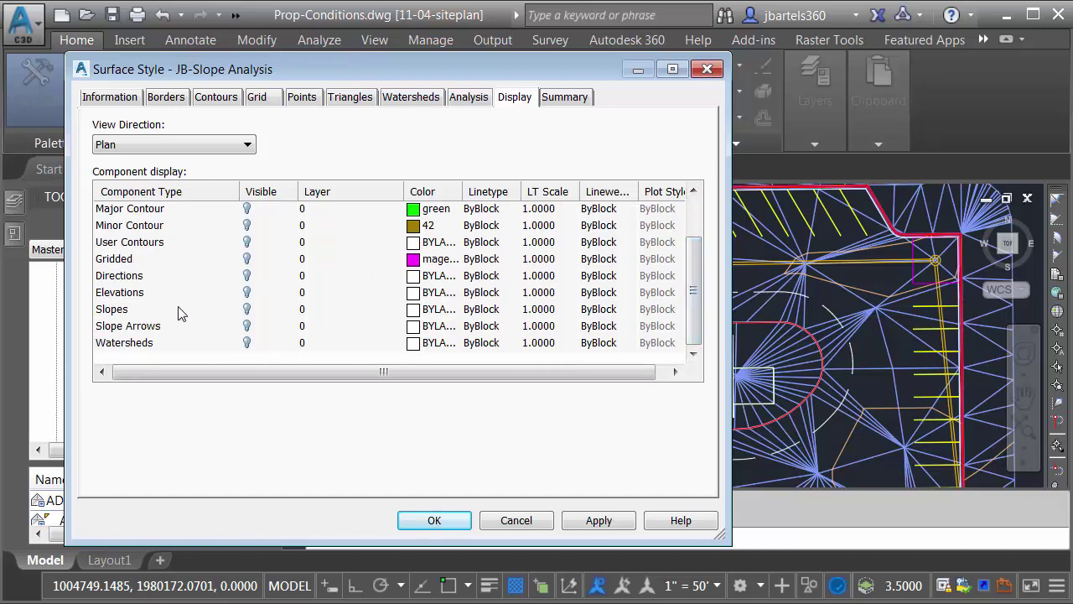
left_click(249, 310)
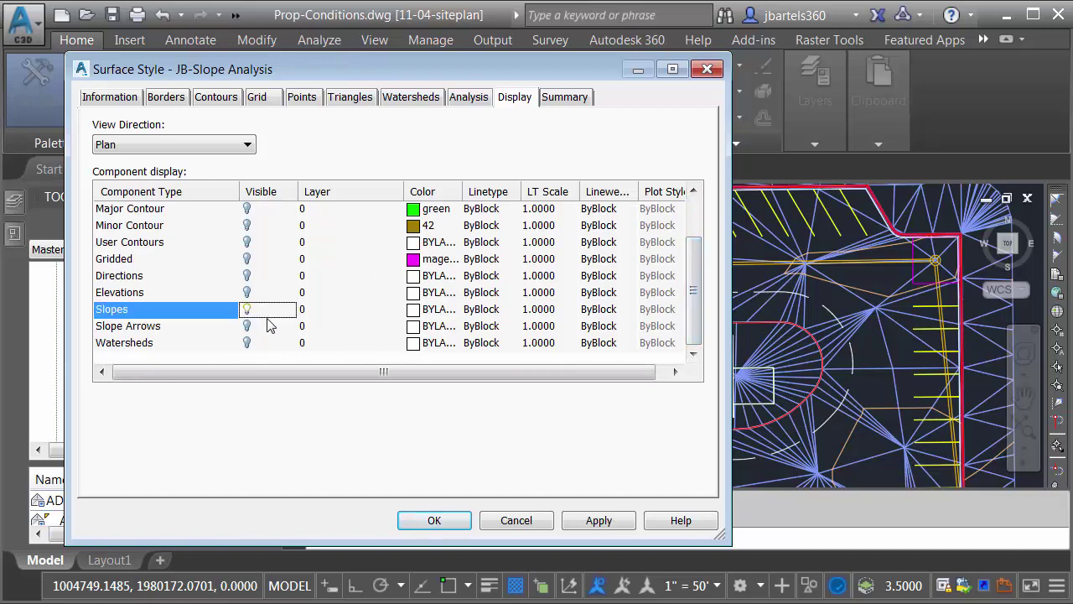
left_click(432, 520)
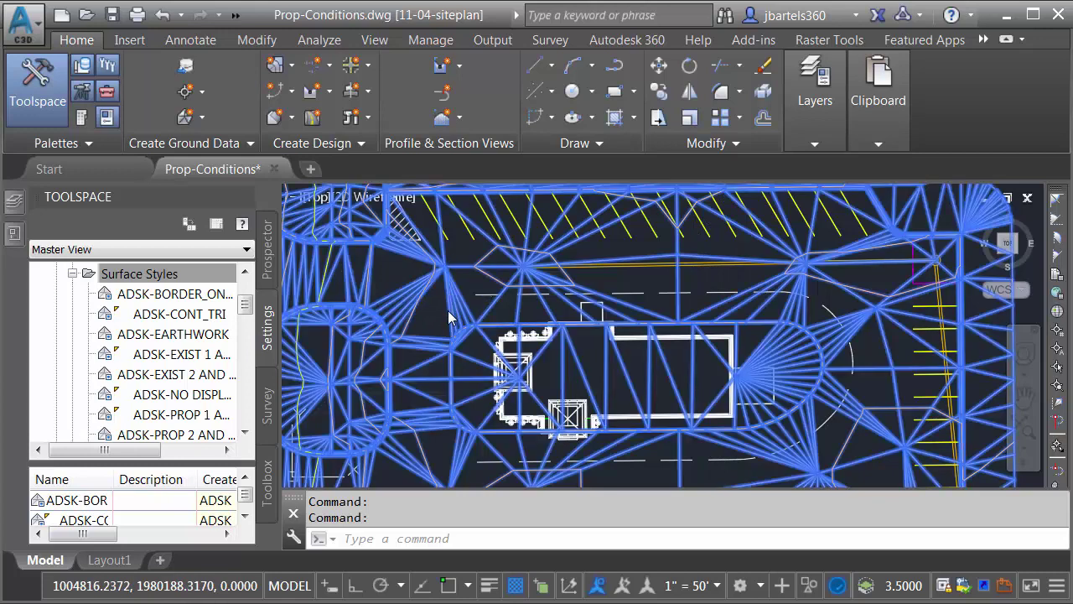
Step: Assign the JB-Slope Analysis style to the P-lot surface, close its properties and clear the selection
left_click(448, 317)
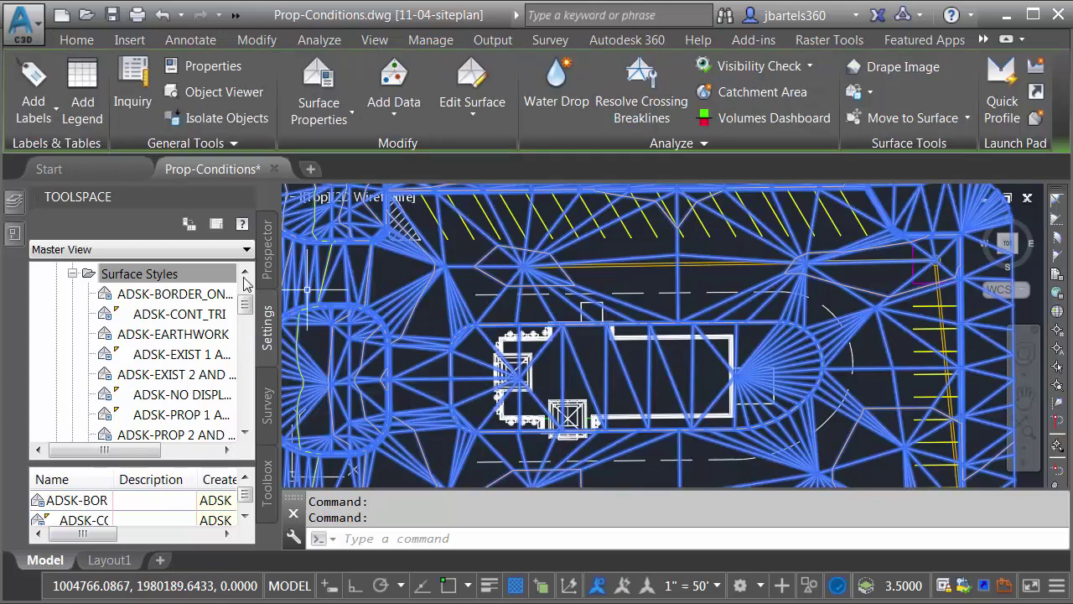
left_click(13, 235)
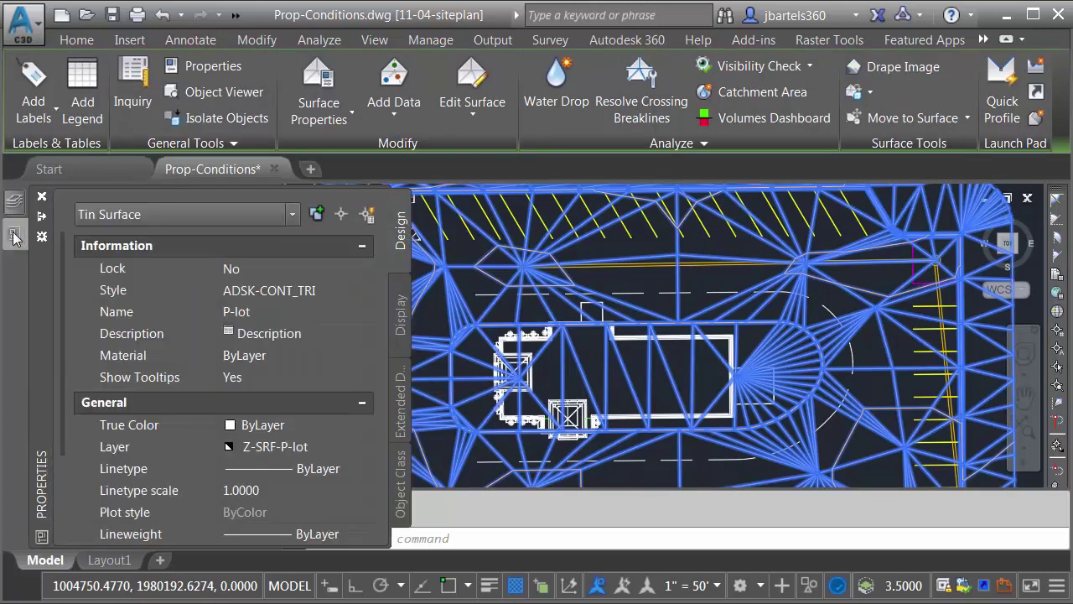
left_click(277, 291)
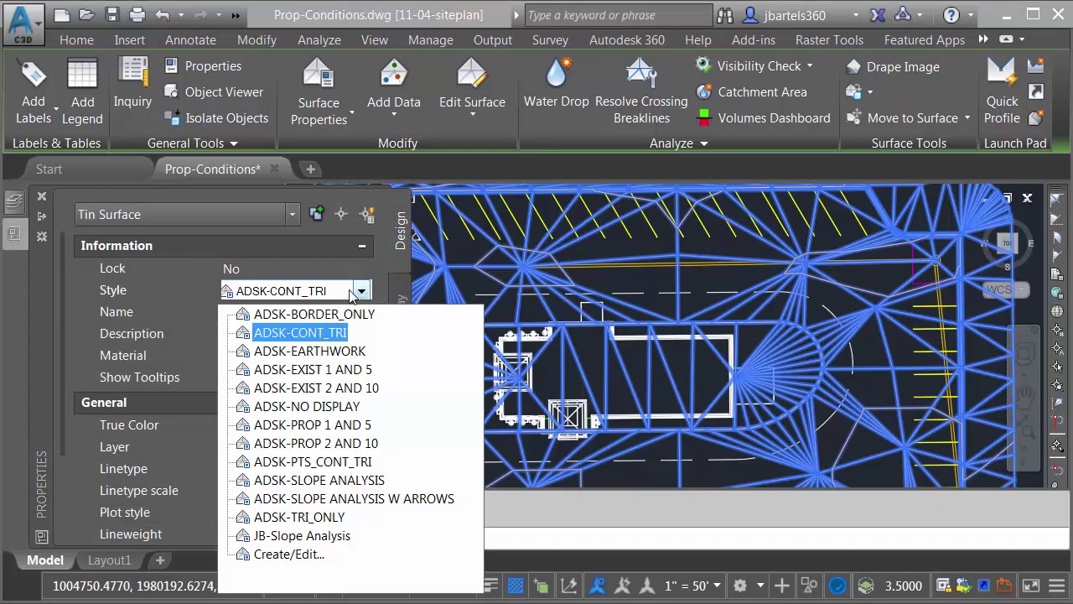
left_click(324, 538)
key("ctrl+1")
key("Escape")
key("Escape")
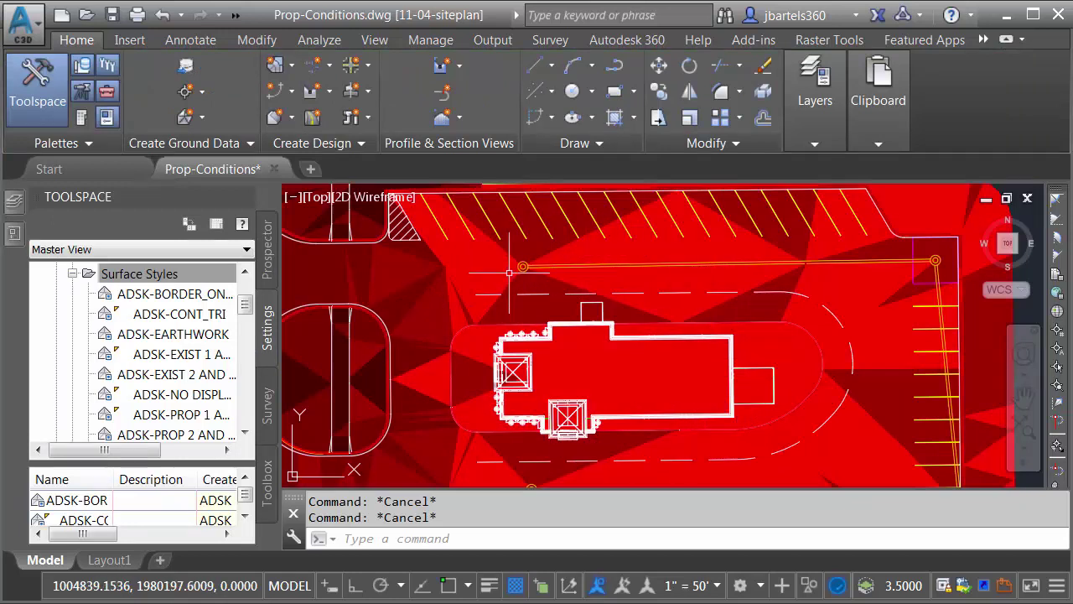
Step: Run a Slopes analysis with 3 ranges in the P-lot surface's properties
mouse_move(501, 310)
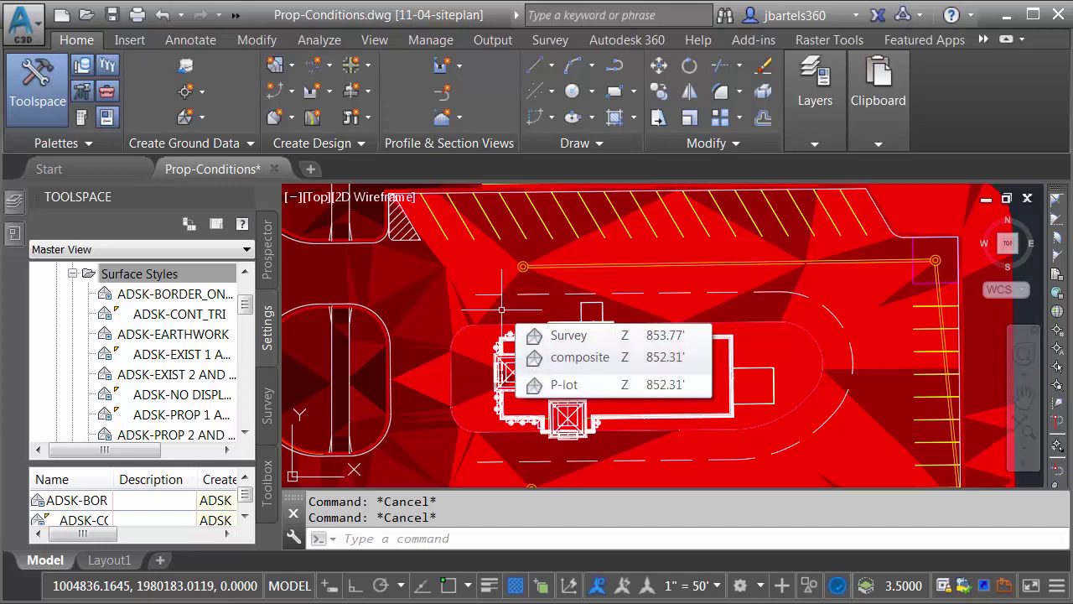
left_click(550, 256)
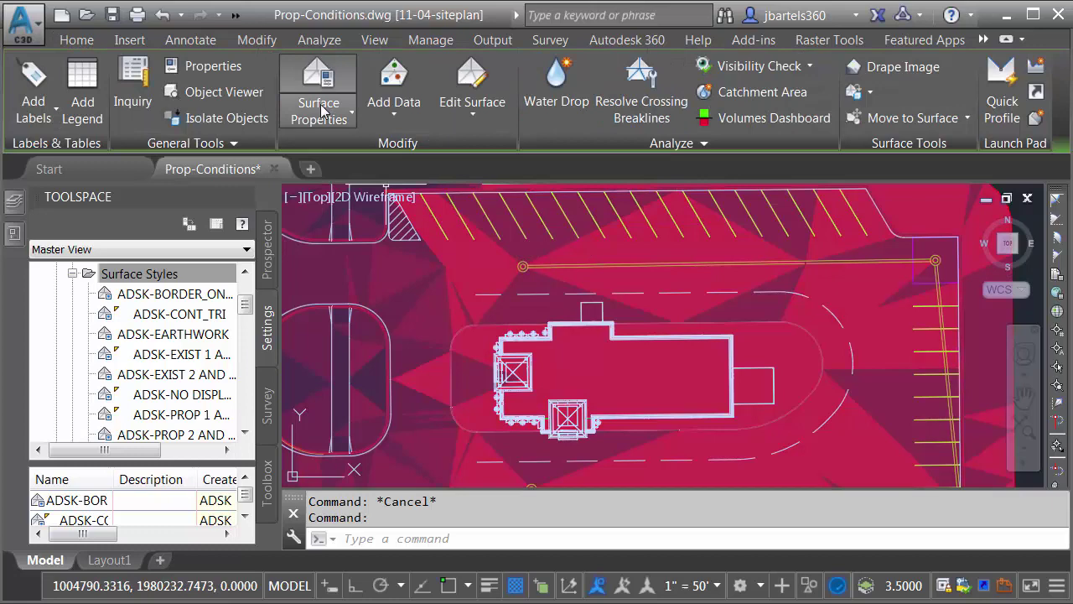
left_click(318, 79)
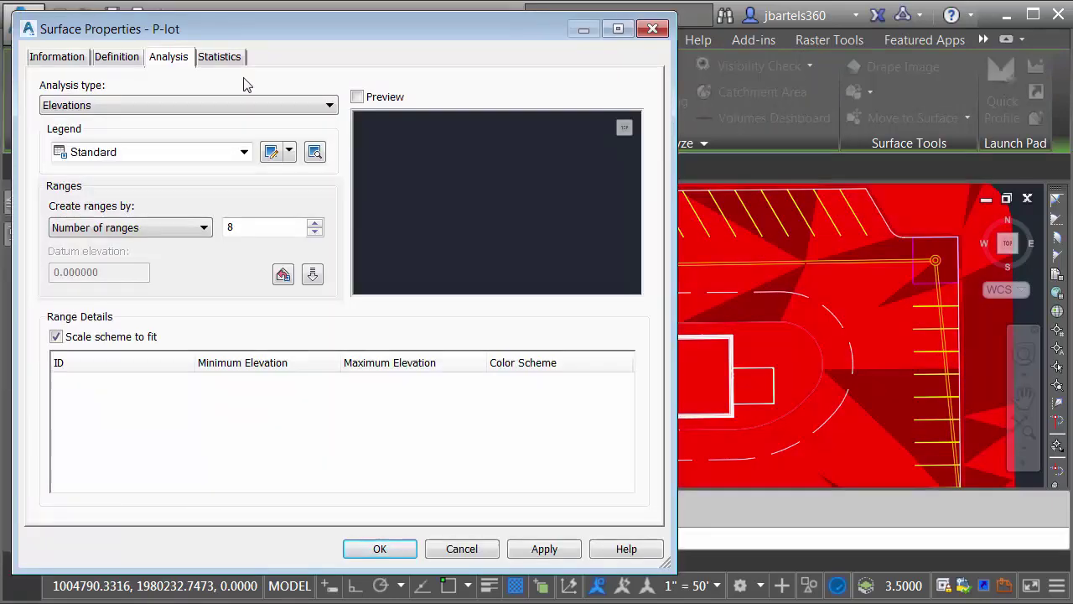
left_click(134, 107)
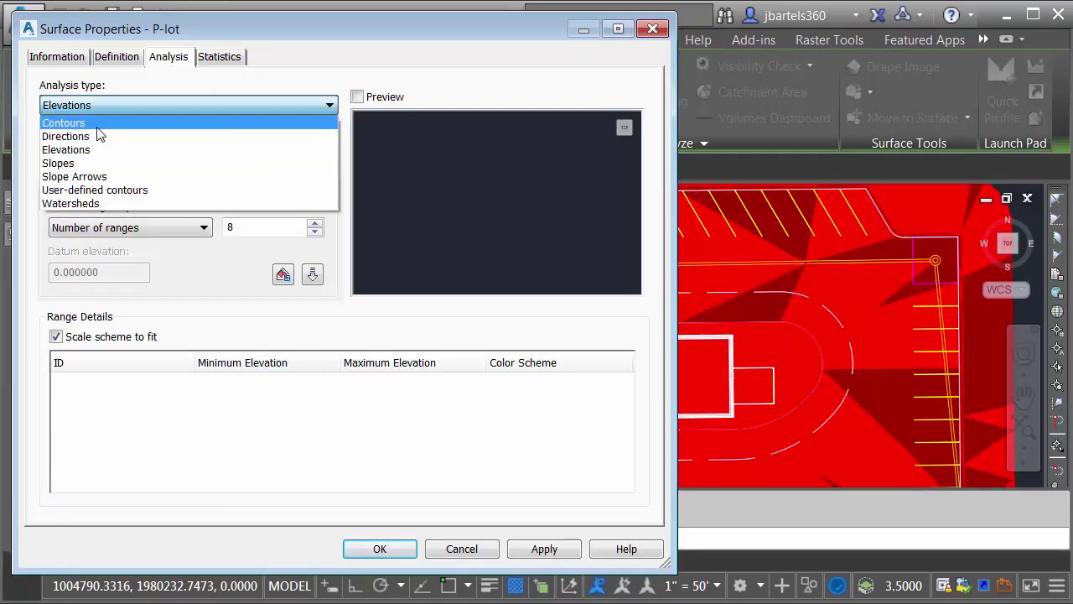
left_click(73, 162)
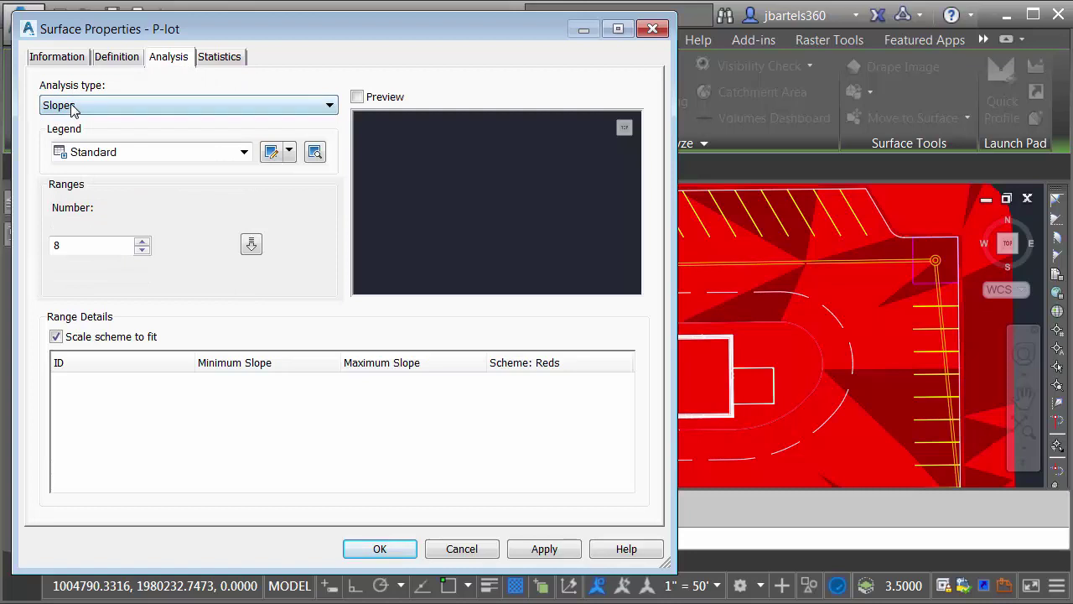
left_click(142, 249)
left_click(142, 249)
left_click(142, 249)
left_click(252, 245)
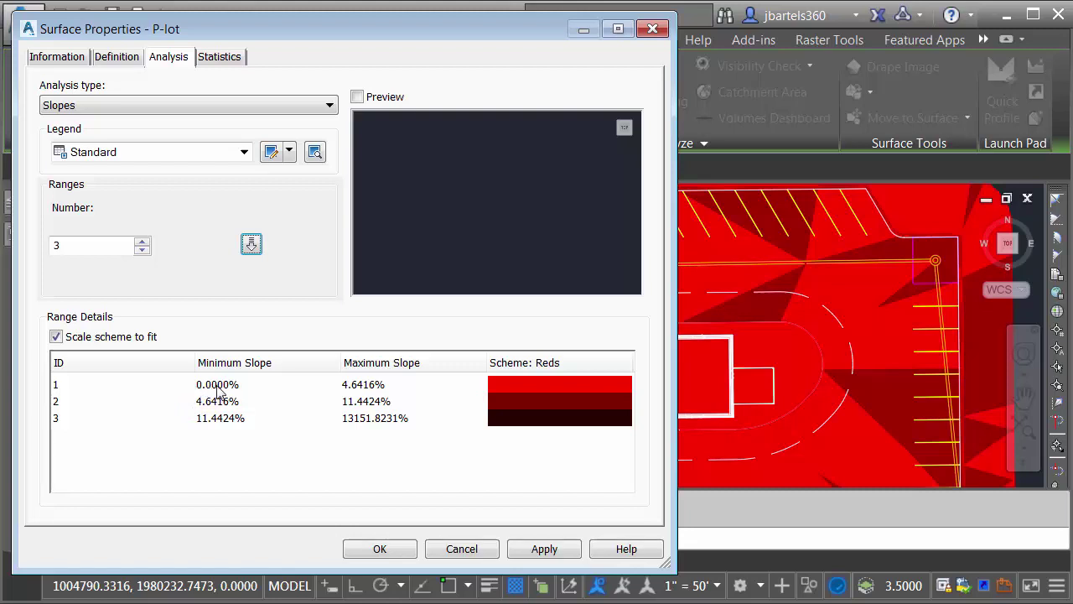
Step: Set the first slope range's maximum to 0.5% and give it the light cyan true colour 124,248,248
left_click(357, 386)
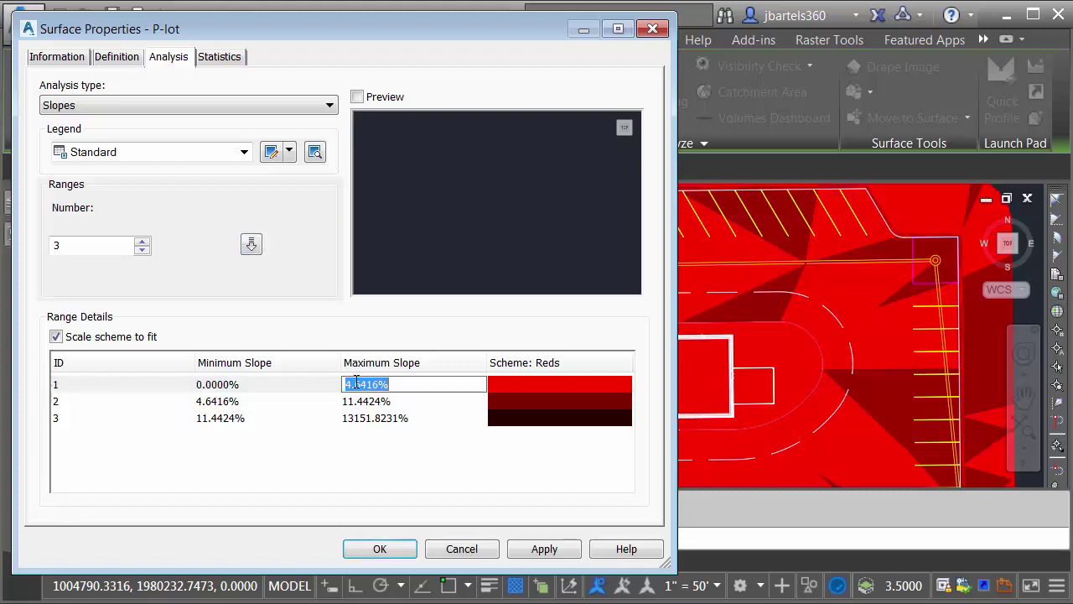
type(".5")
left_click(426, 391)
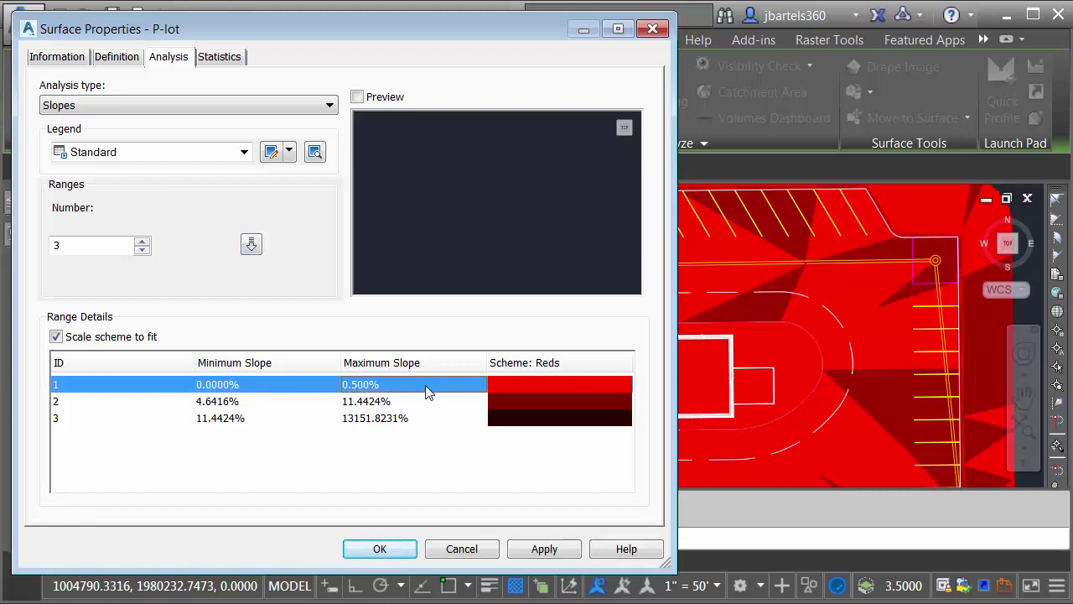
left_click(516, 385)
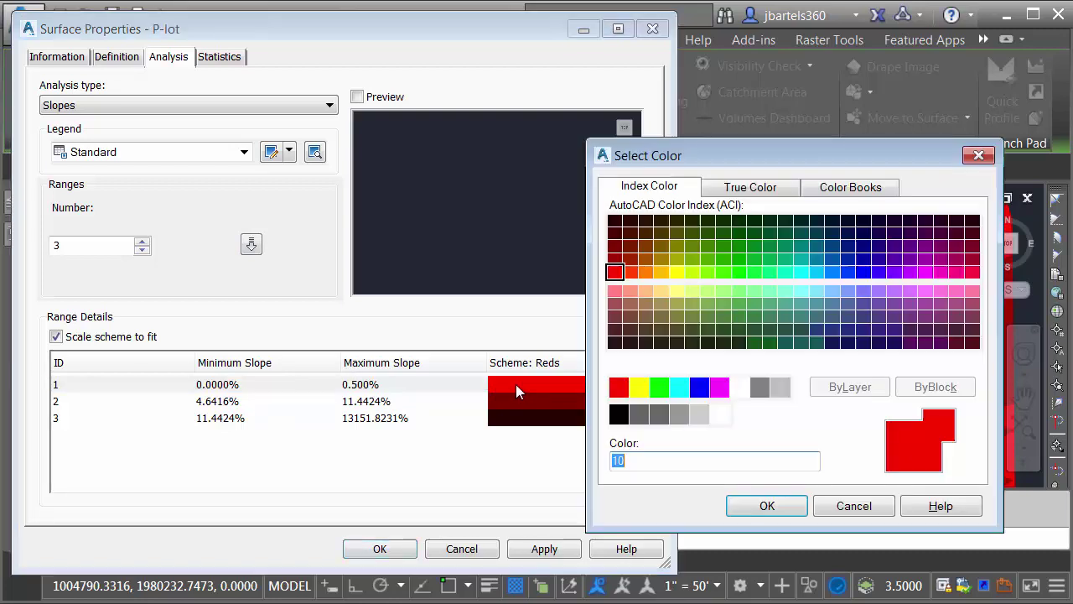
left_click(747, 189)
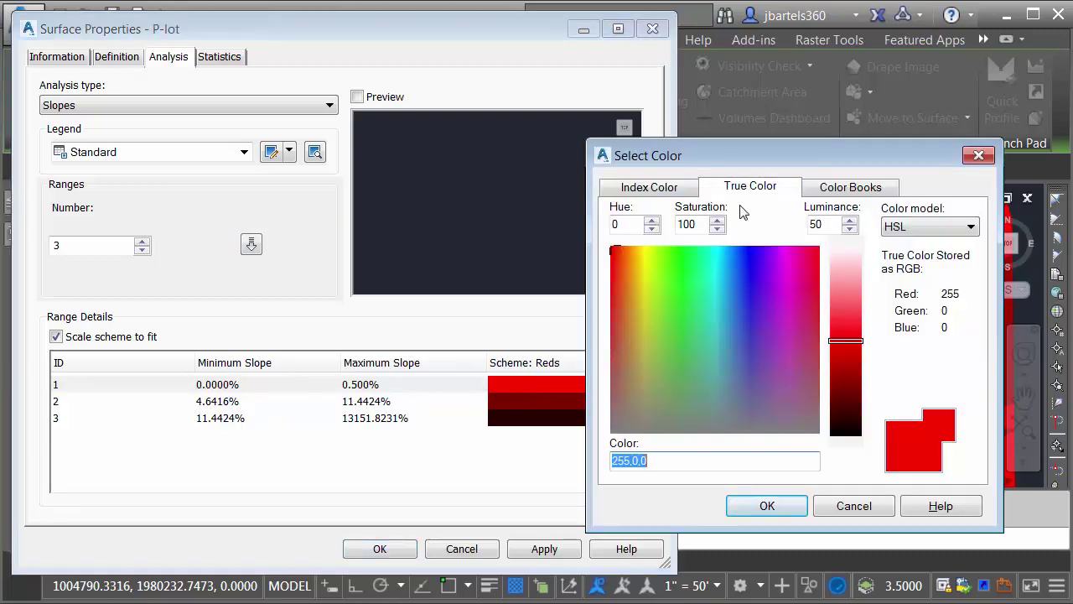
left_click(716, 262)
left_click(849, 301)
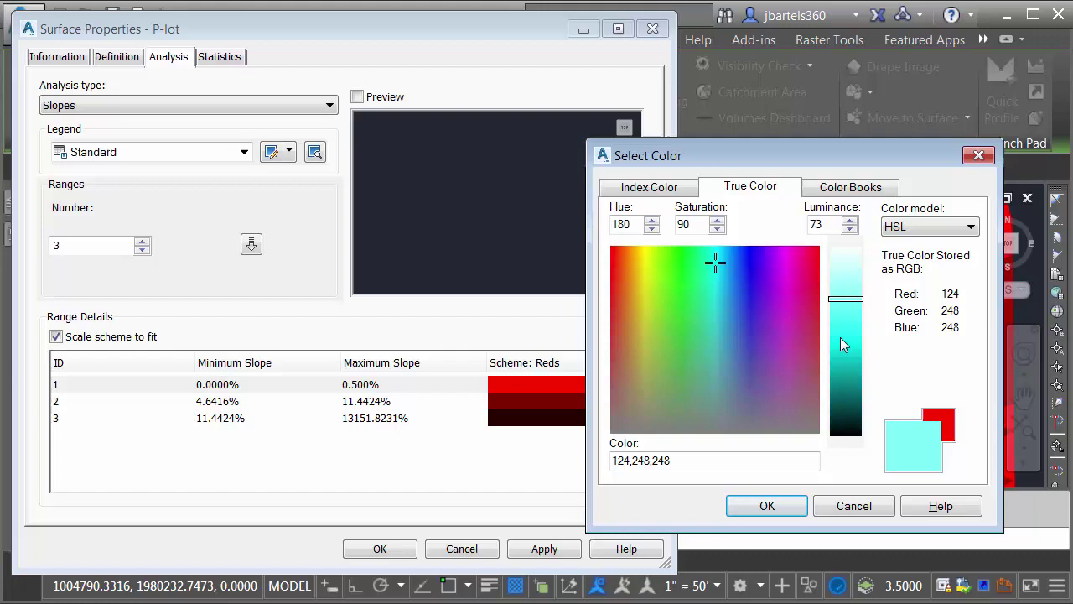
left_click(766, 506)
Step: Set the second slope range to a minimum of 0.5% and a maximum of 4%
left_click(216, 403)
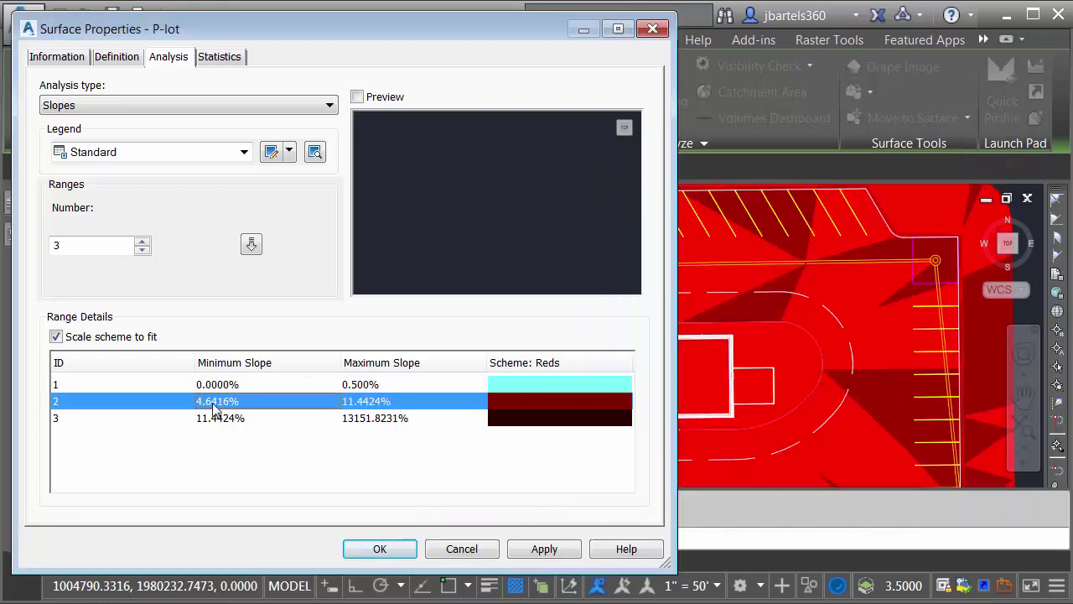
left_click(214, 404)
type(".")
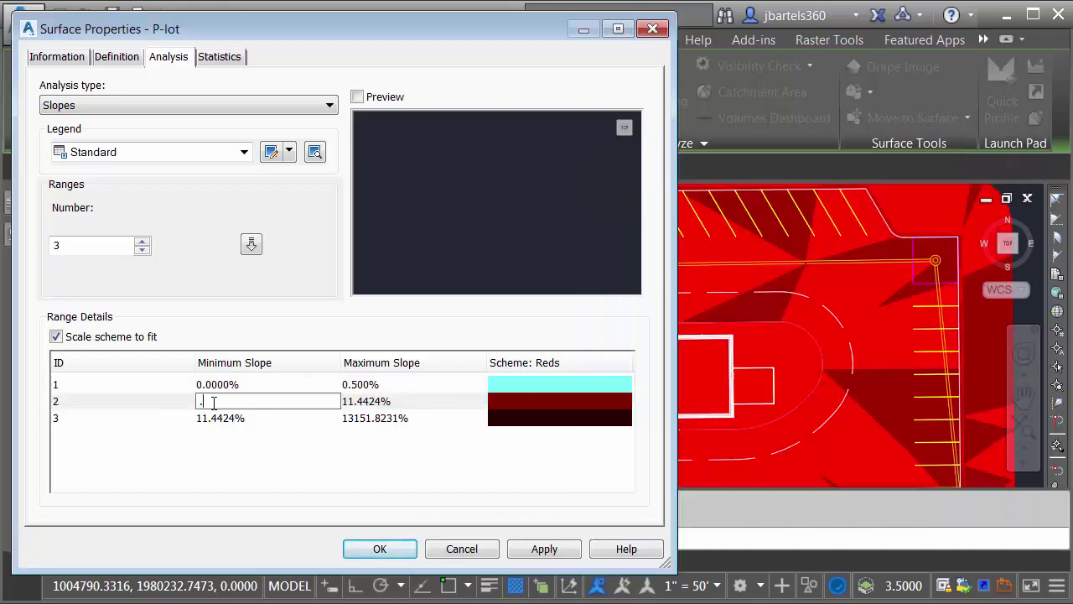
type("5")
left_click(366, 402)
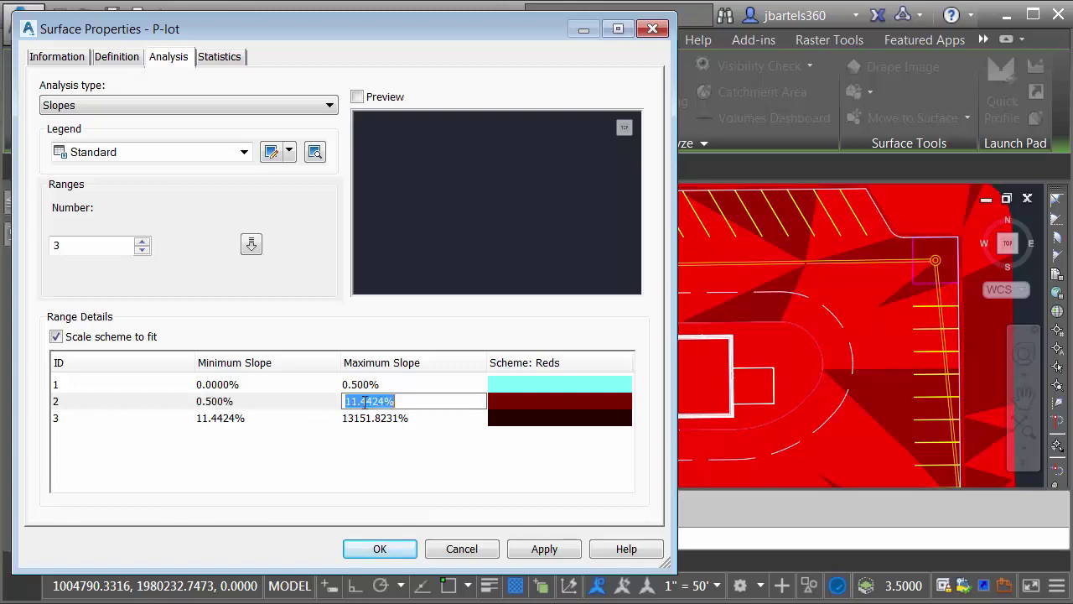
type("4")
key("Return")
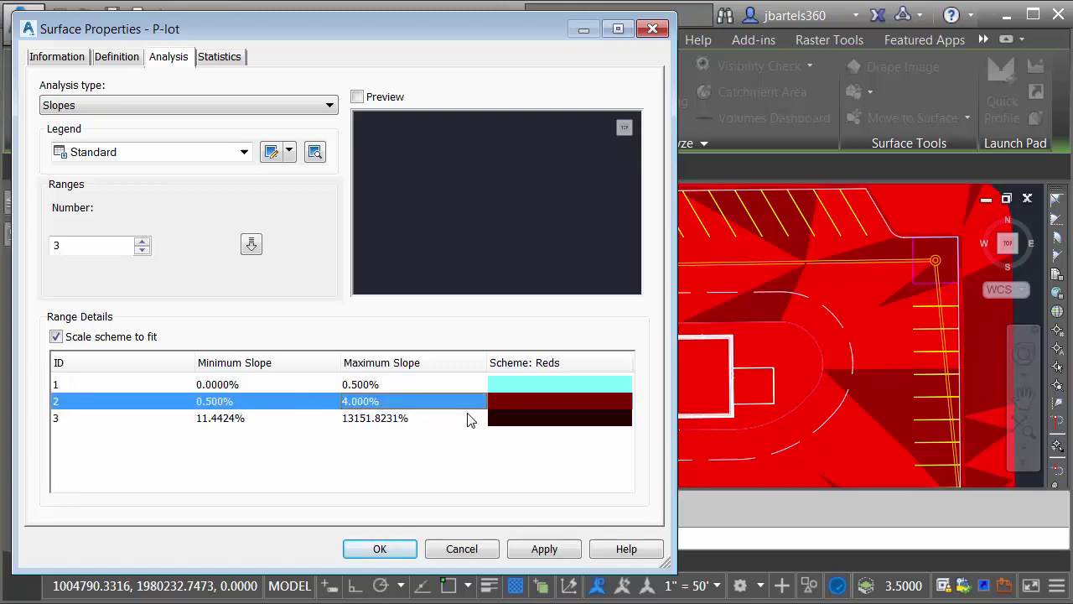
Step: Give the second slope range a light green true colour
left_click(509, 408)
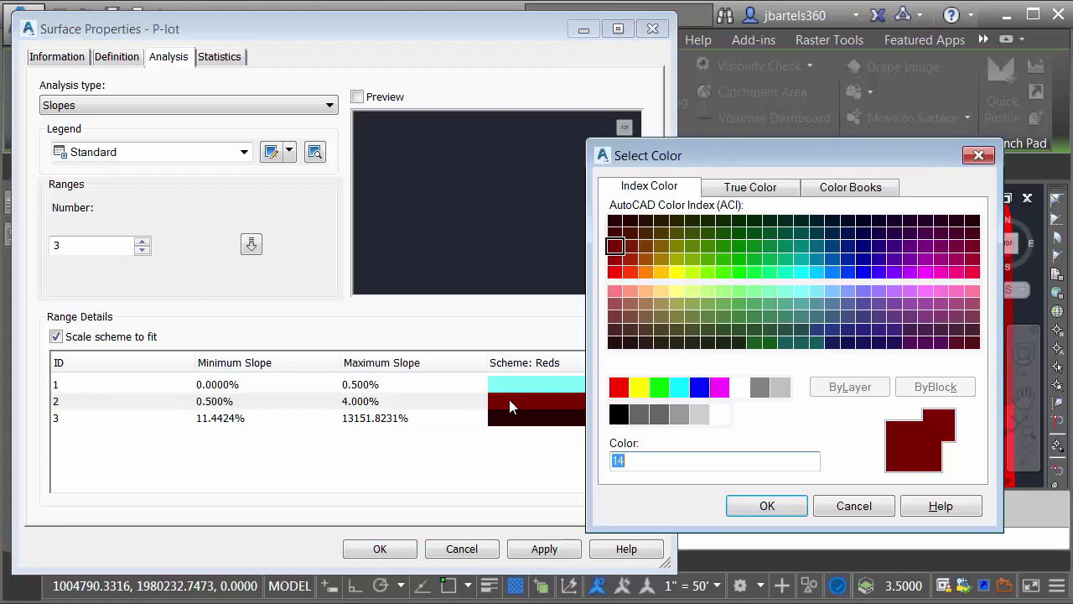
left_click(750, 187)
left_click(677, 254)
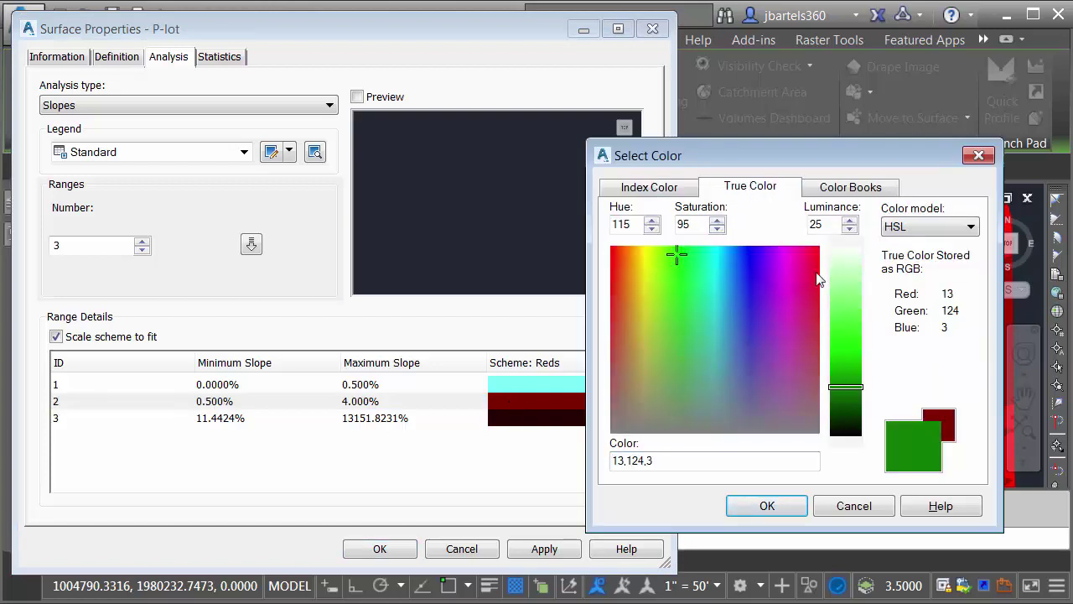
left_click(848, 291)
left_click(774, 508)
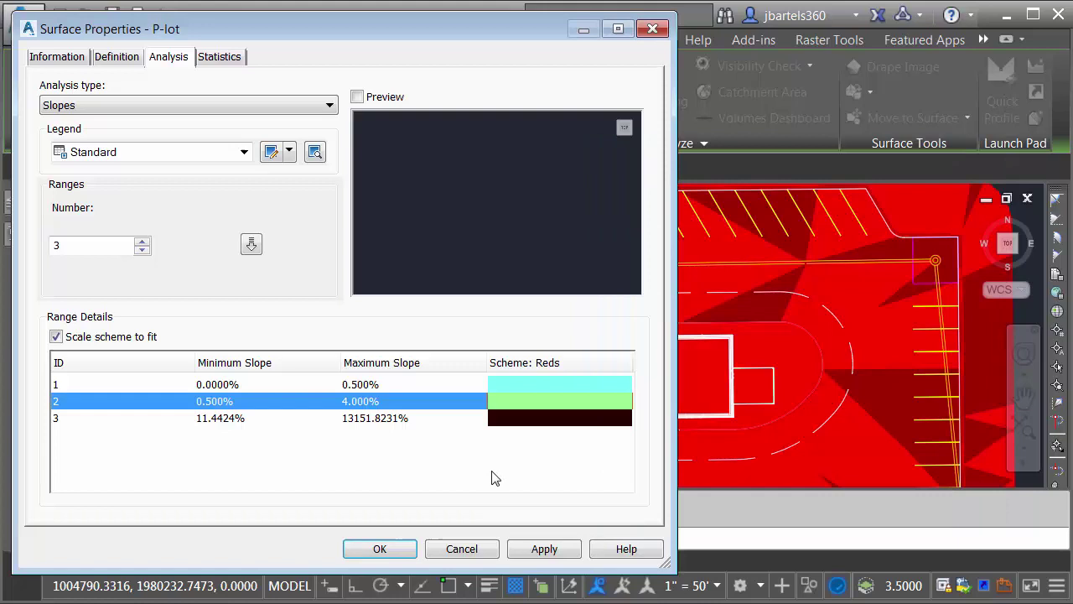
Step: Set the third slope range's minimum to 4% and give it a light red true colour
left_click(213, 419)
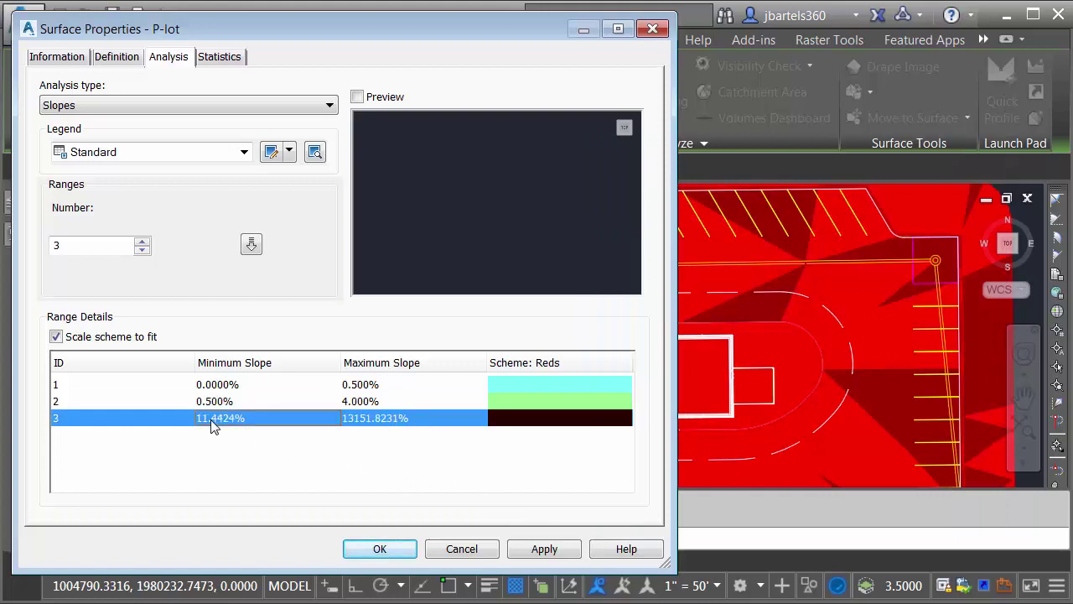
left_click(213, 420)
type("4")
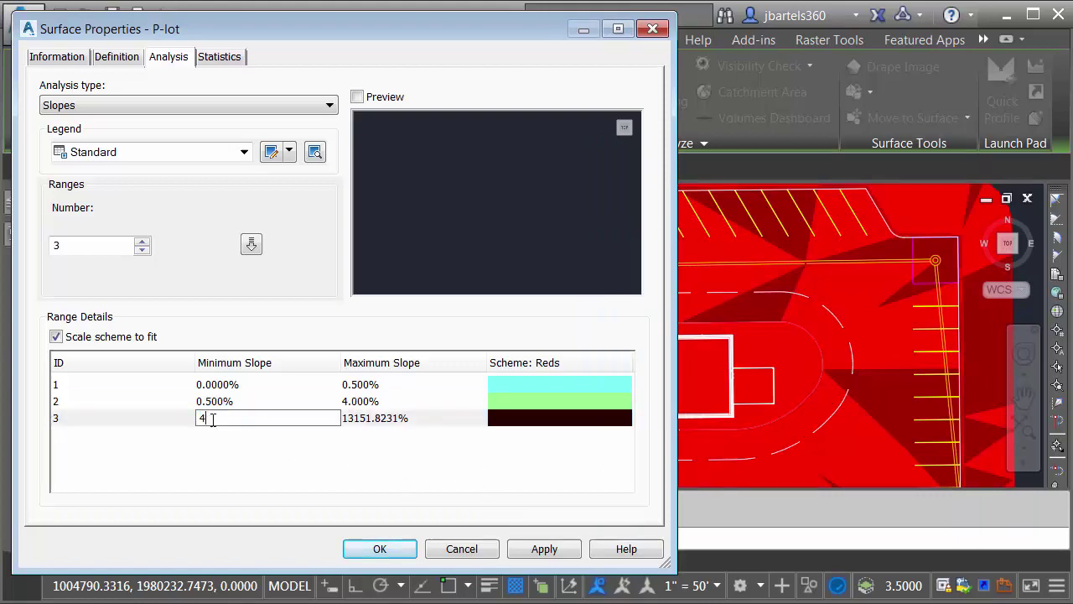
key("Return")
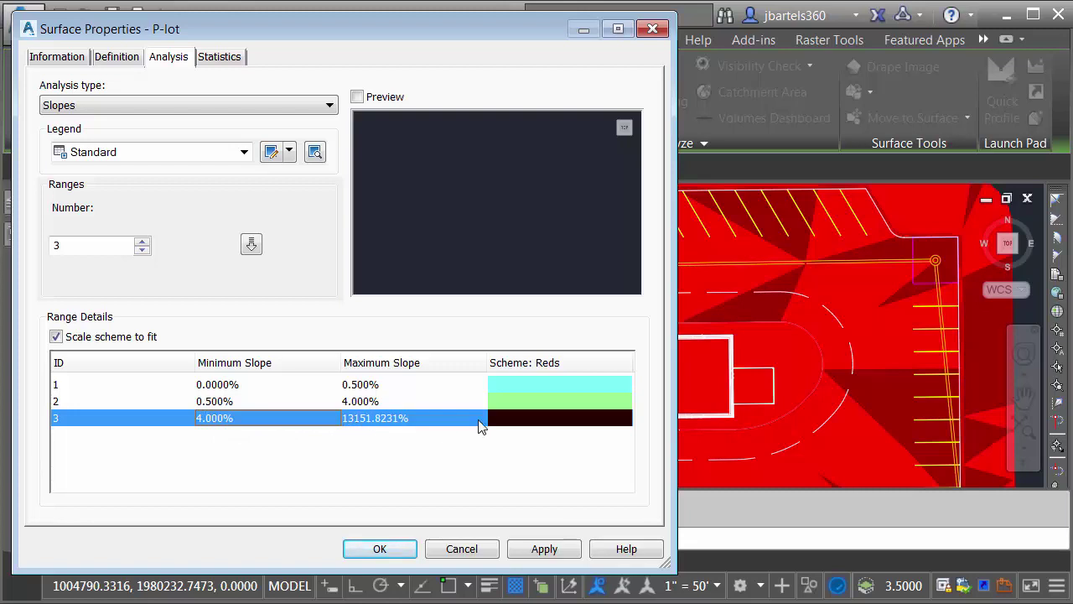
left_click(505, 421)
left_click(749, 191)
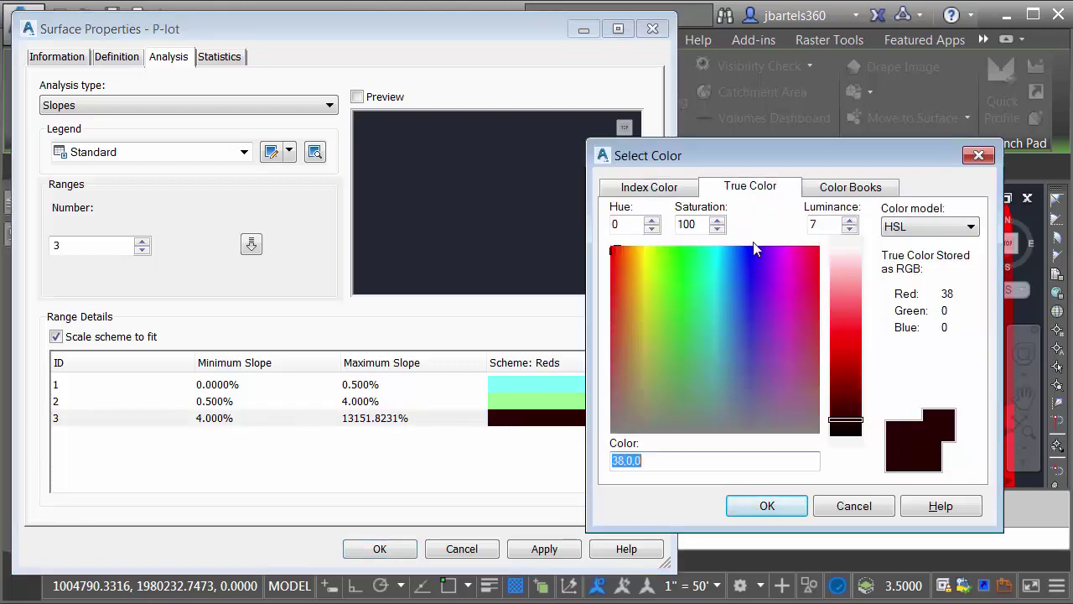
left_click(846, 284)
left_click(767, 505)
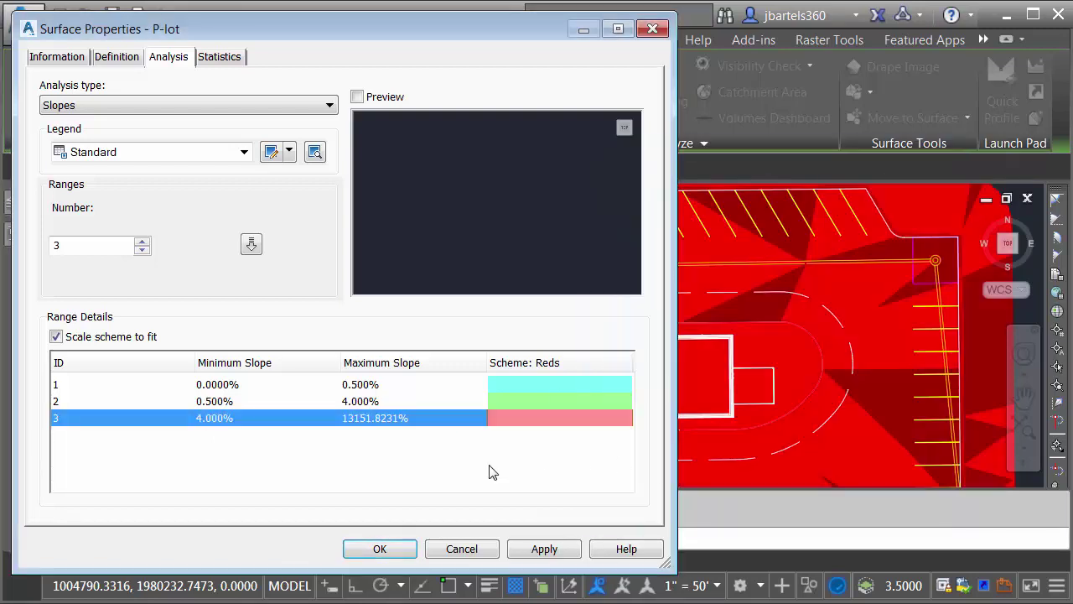
Step: Accept the slope analysis settings for the P-lot surface and clear the selection
left_click(379, 549)
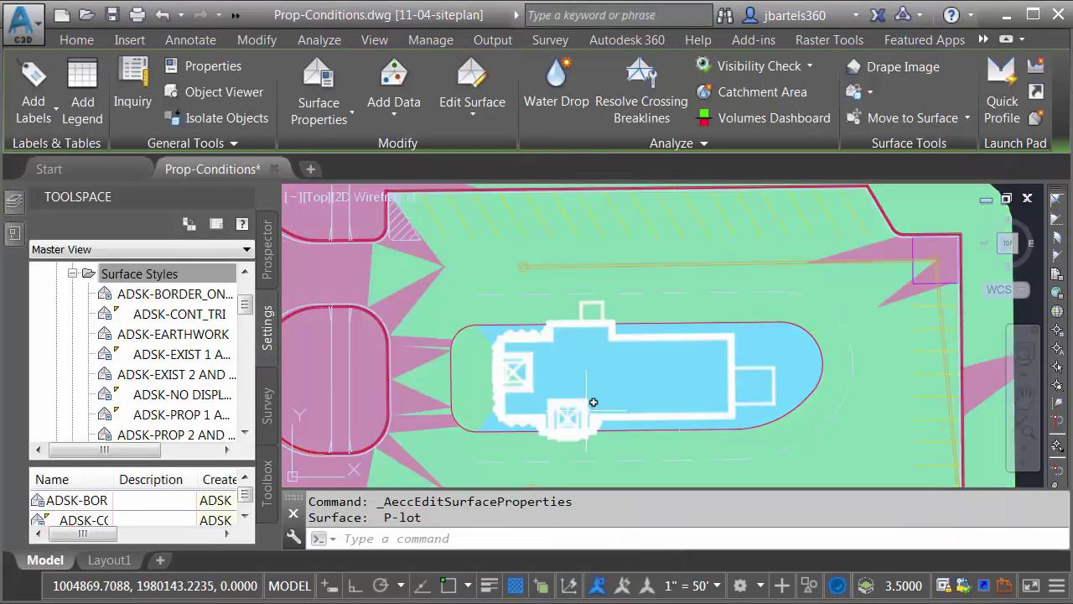
scroll(577, 404, "up", 2)
middle_click_drag(637, 426, 636, 389)
key("Escape")
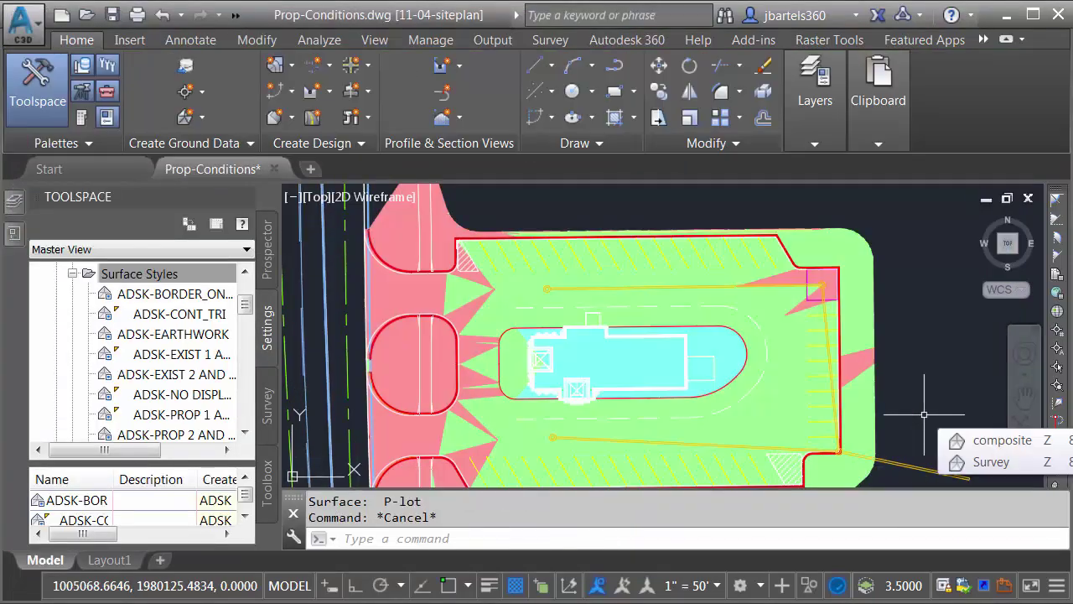
Step: Add one-point surface slope labels in the Standard style at two steep red areas near the P-lot's northwest corner
left_click(445, 230)
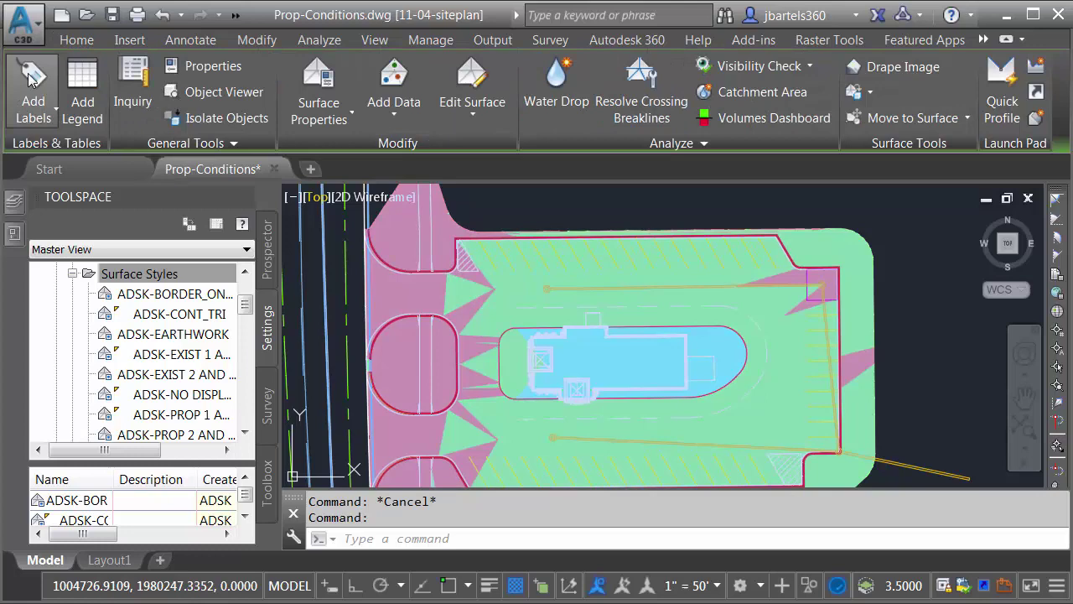
left_click(33, 107)
left_click(59, 155)
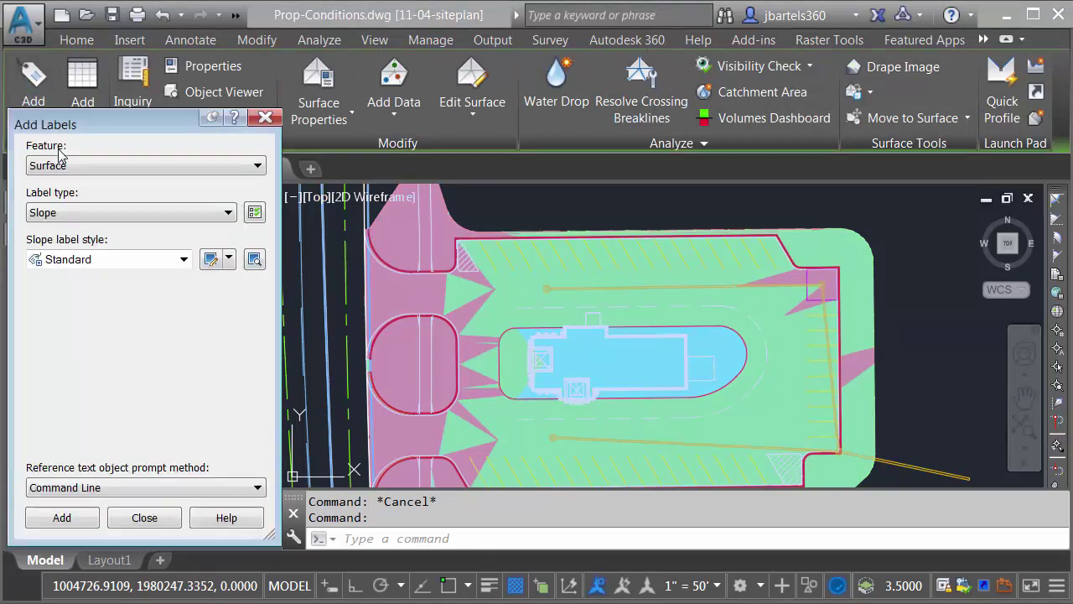
left_click(62, 517)
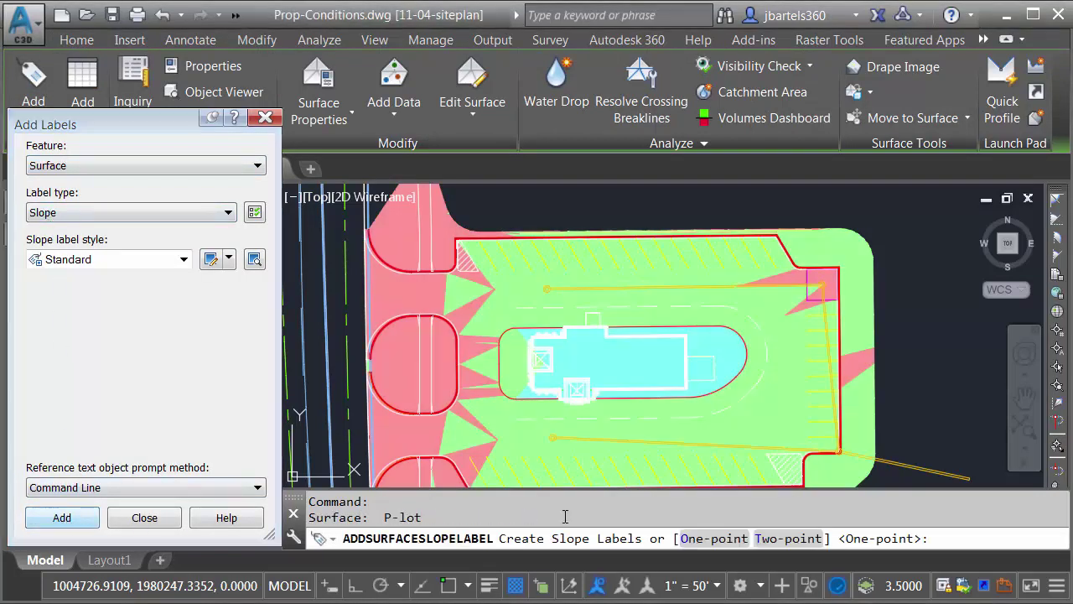
left_click(701, 539)
scroll(470, 267, "up", 3)
scroll(470, 267, "up", 2)
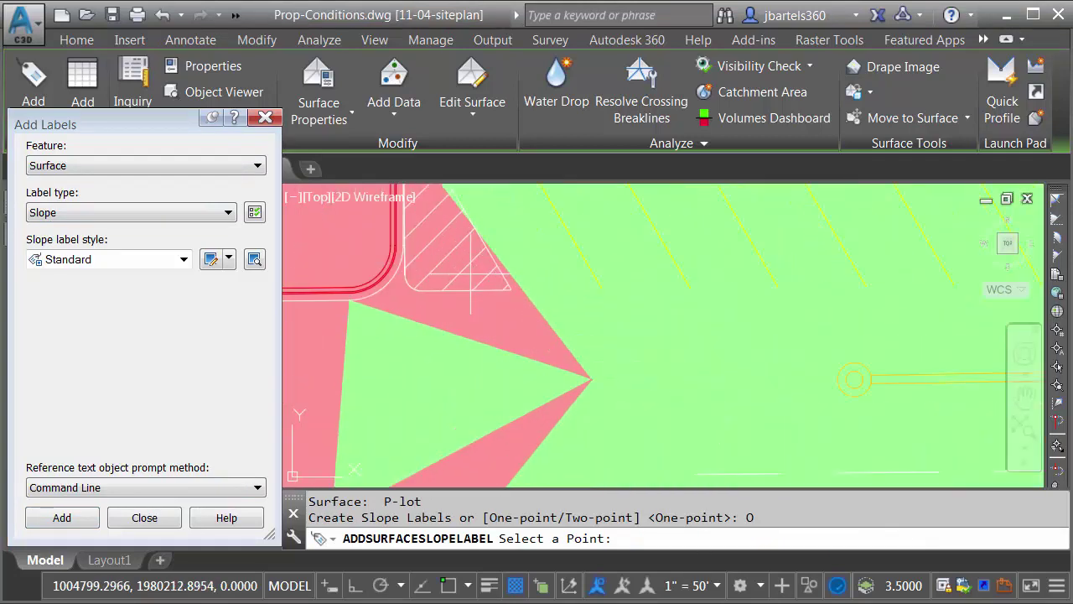
left_click(470, 277)
scroll(482, 317, "down", 1)
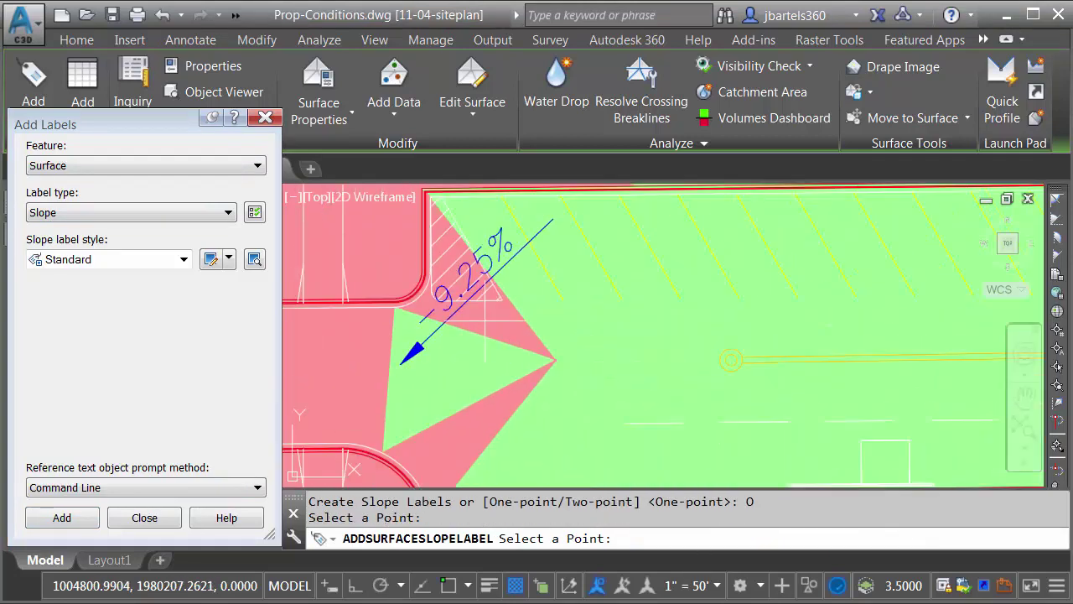
left_click(461, 429)
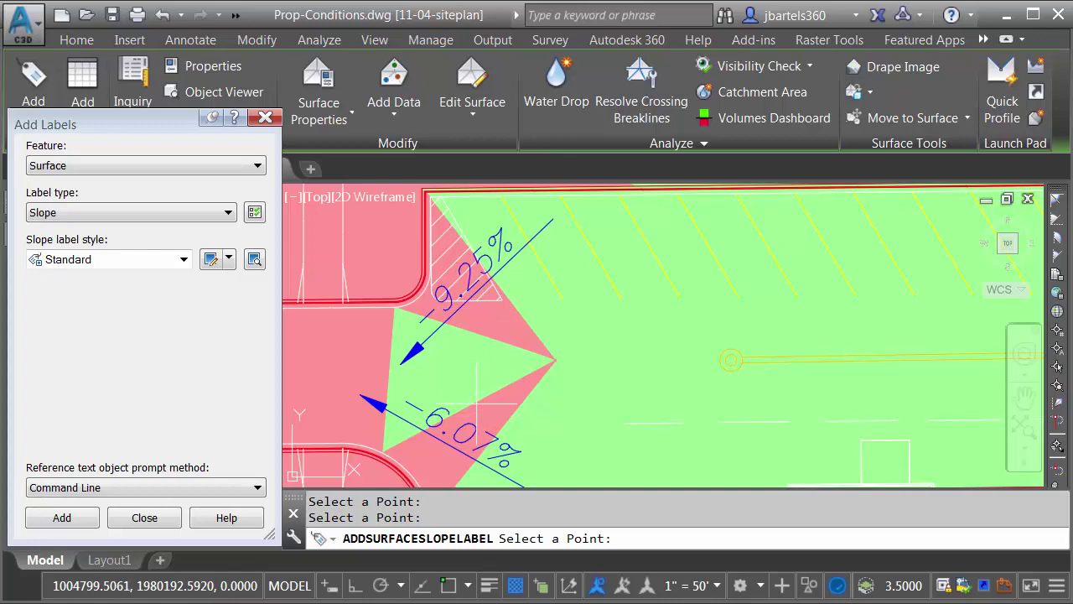
Step: Add two more one-point slope labels at the steep red areas in the northeast corner, and close the Add Labels dialog
scroll(480, 403, "down", 3)
middle_click_drag(694, 362, 520, 264)
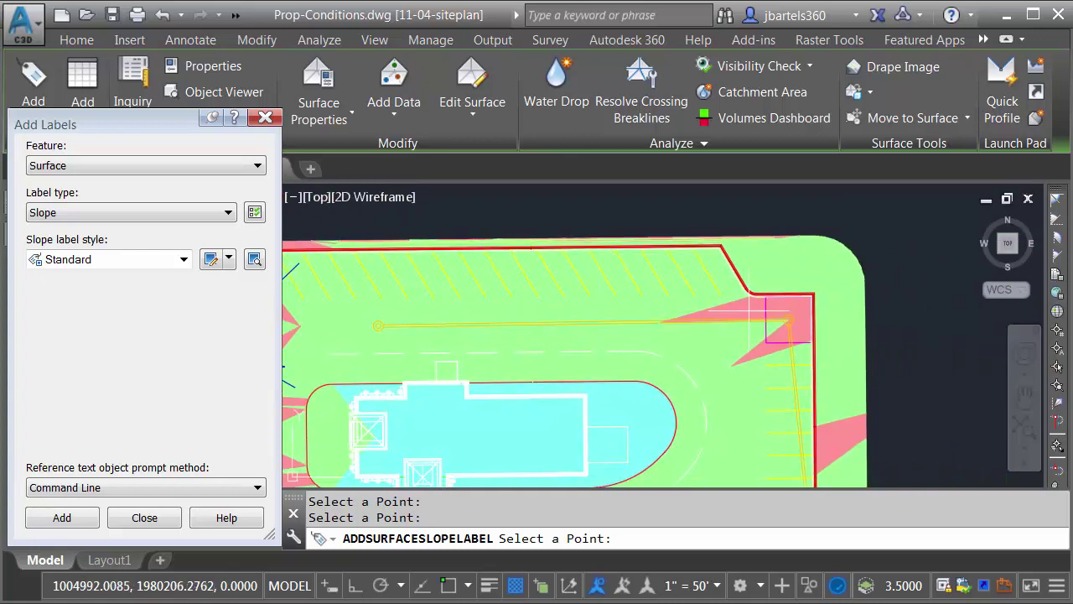
scroll(755, 319, "up", 3)
left_click(746, 315)
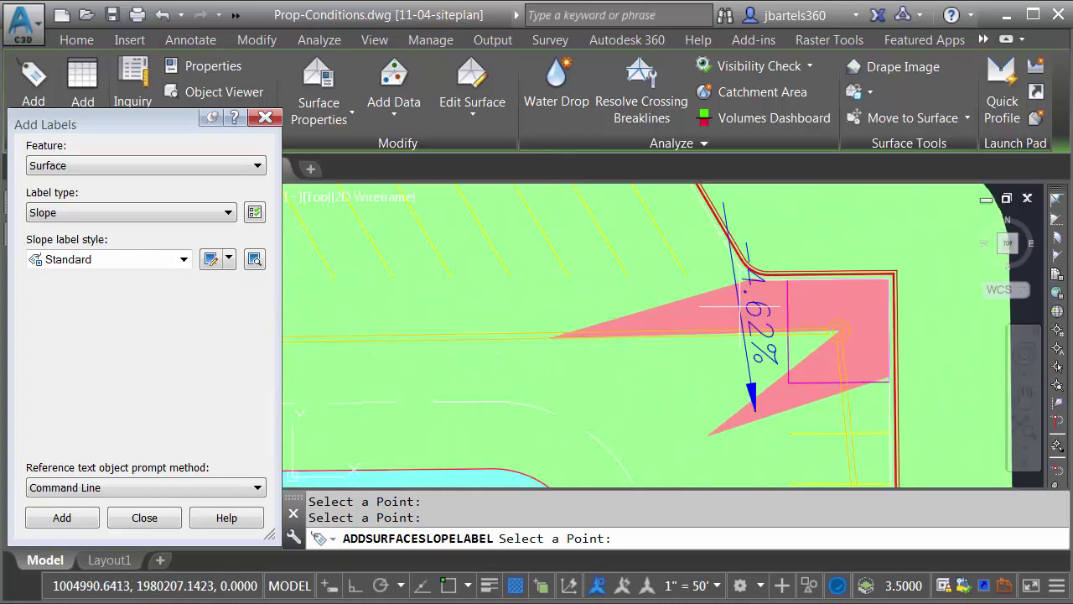
left_click(820, 387)
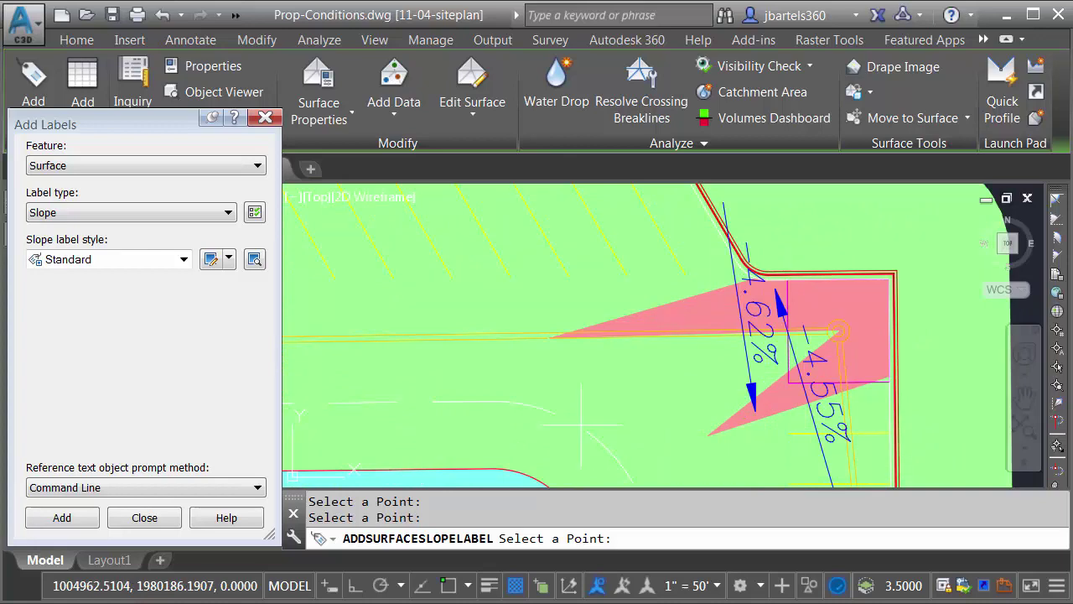
key("Escape")
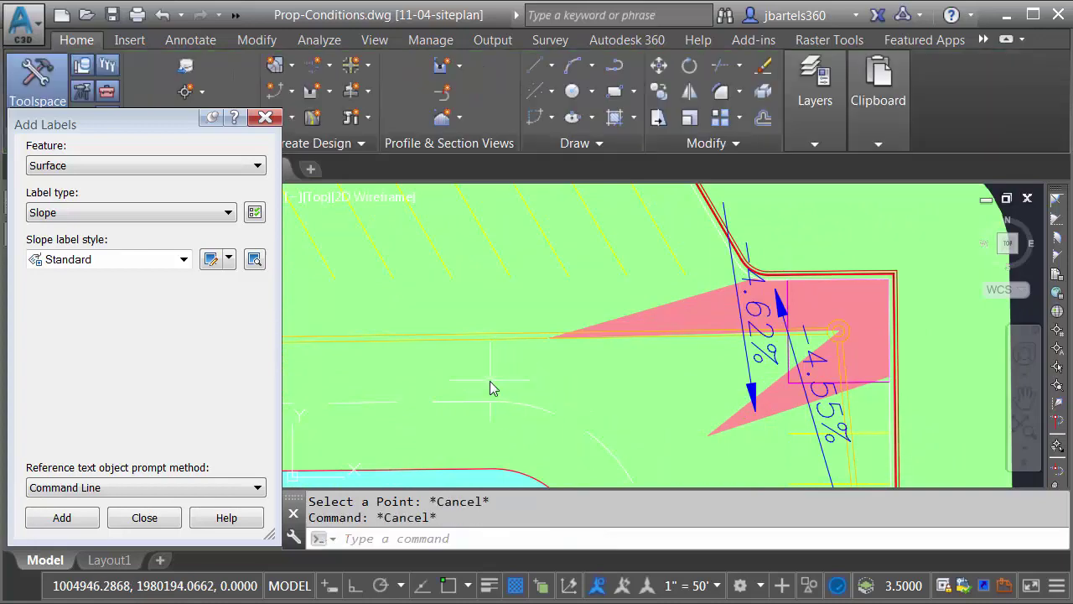
scroll(491, 380, "down", 5)
mouse_move(402, 402)
middle_mouse_down()
mouse_move(578, 344)
mouse_move(644, 296)
middle_mouse_up()
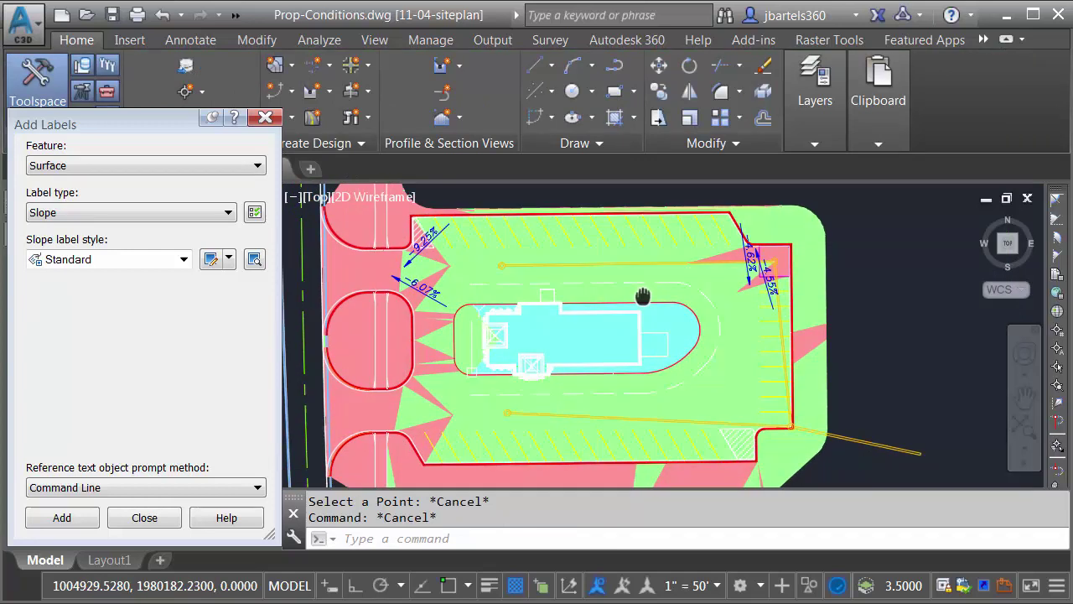
left_click(265, 118)
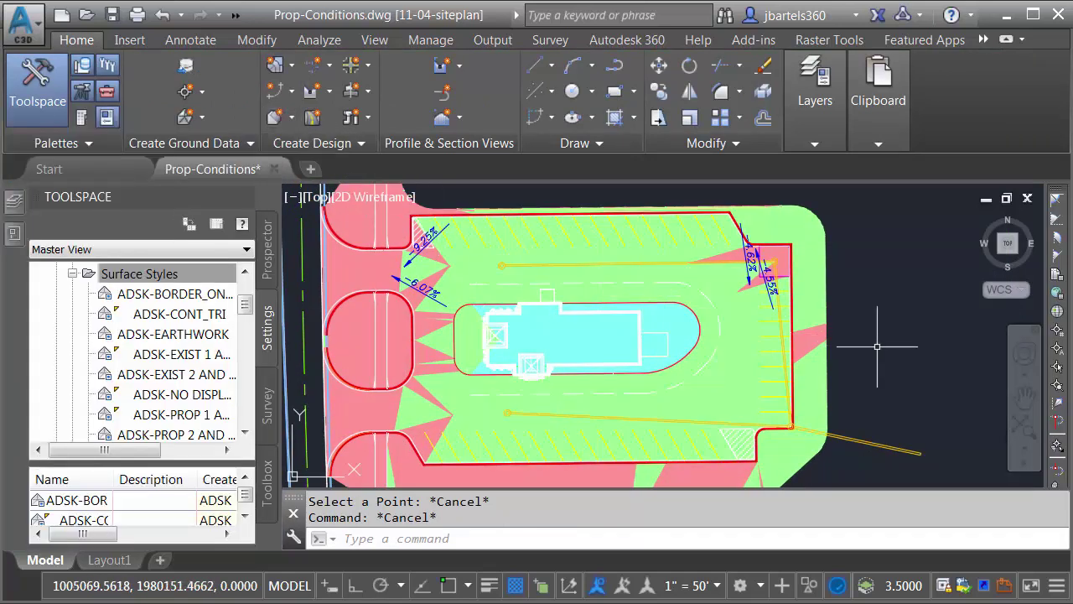